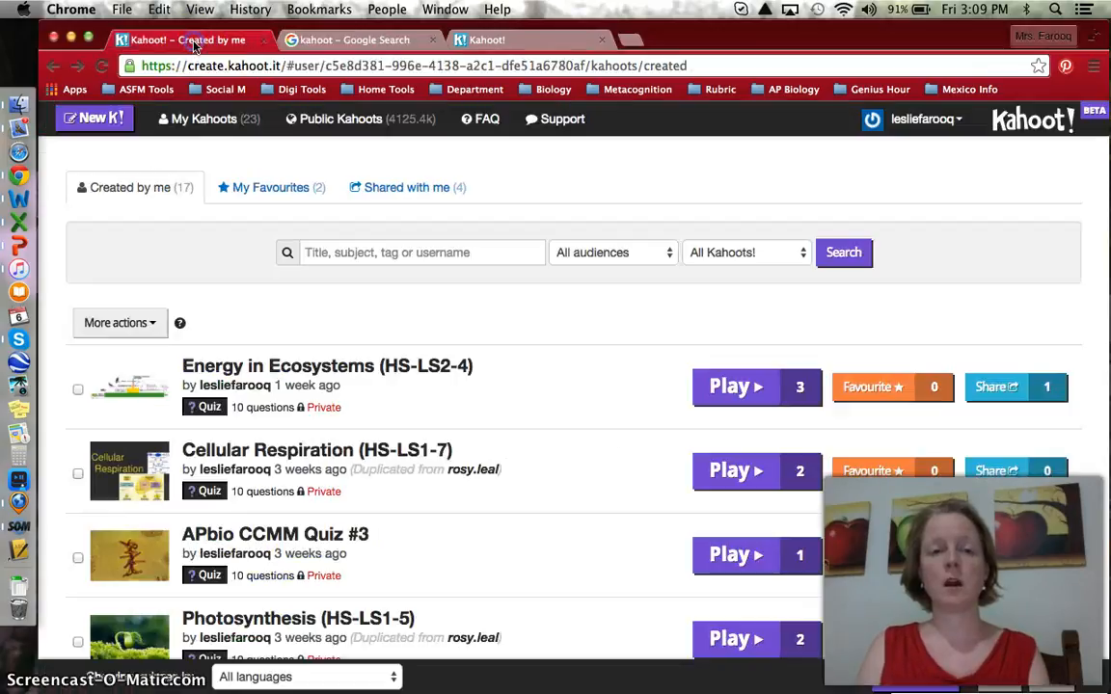
# Step: Create a new quiz named Solutions
pyautogui.click(193, 41)
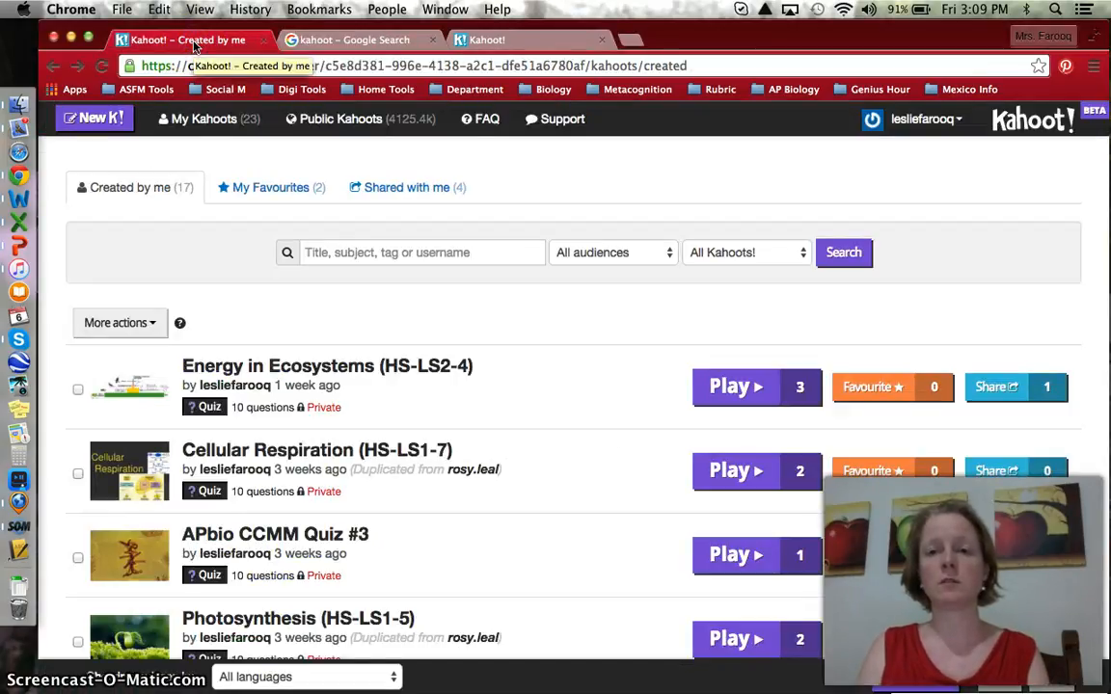
pyautogui.click(95, 121)
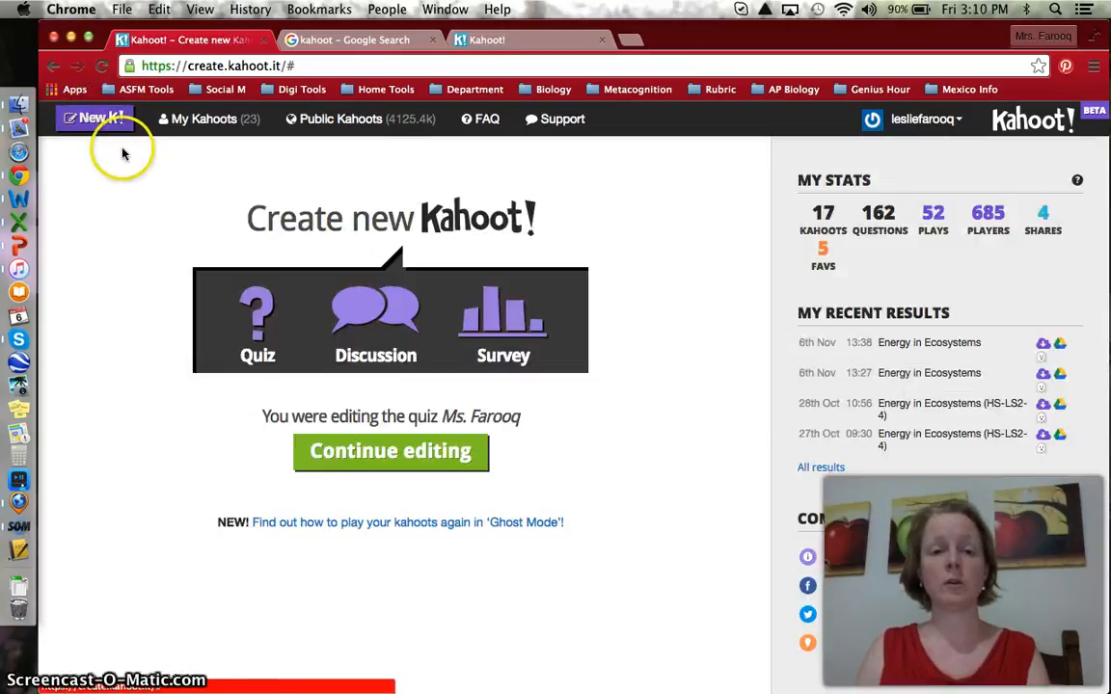
pyautogui.click(256, 328)
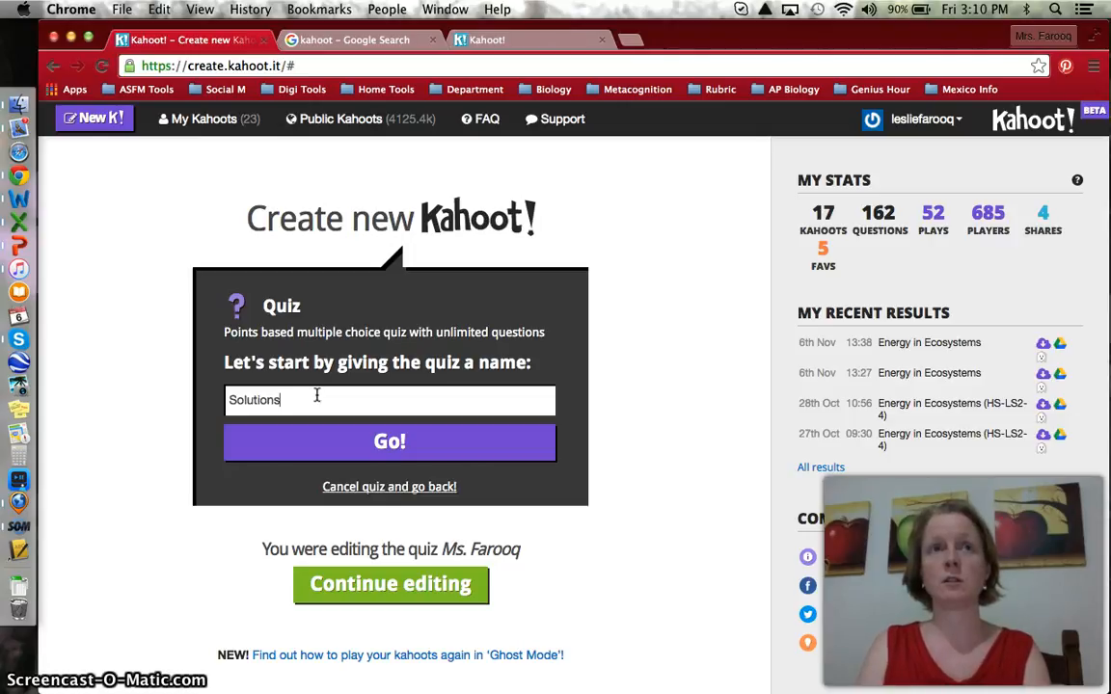
pyautogui.click(393, 442)
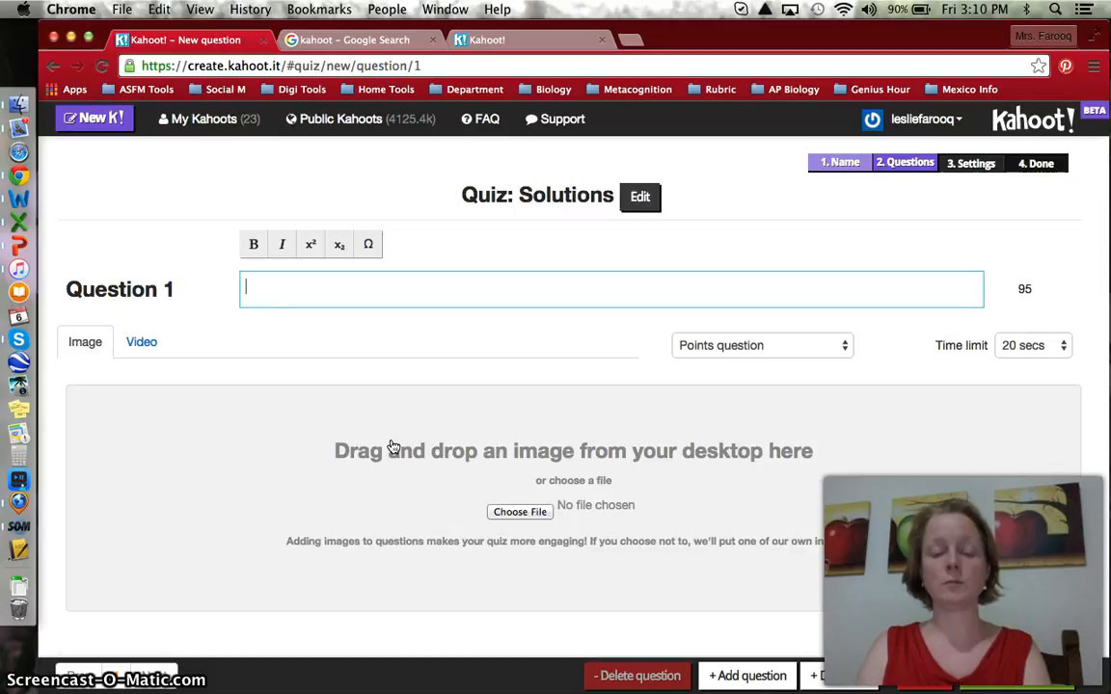
# Step: Write question 1 as "When salt is dissolved in water, water is the" with the answers solvent, solute and solution
pyautogui.write('When salt is dissolved in water, water is the')
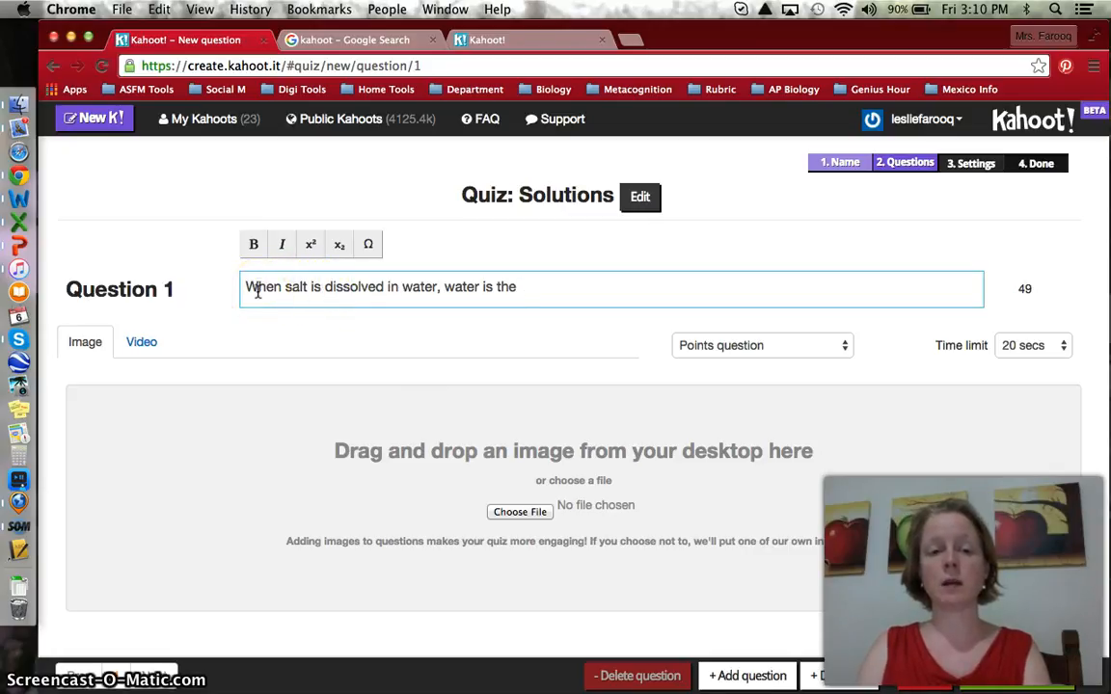
pyautogui.scroll(-3, 257, 290)
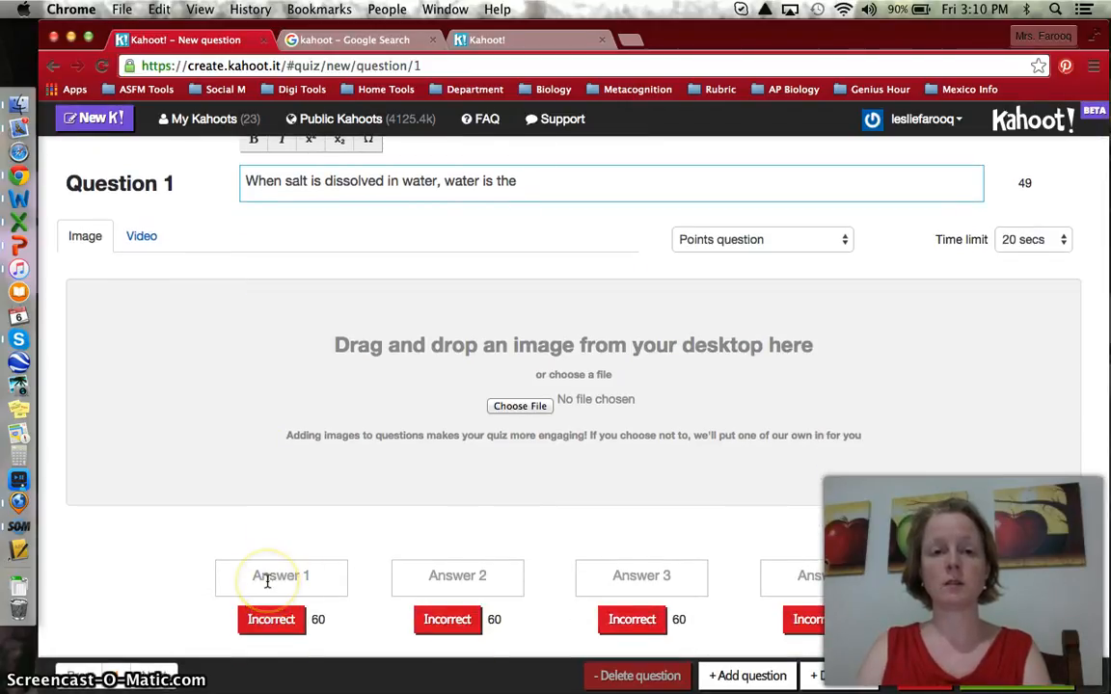
pyautogui.click(268, 579)
pyautogui.write('s')
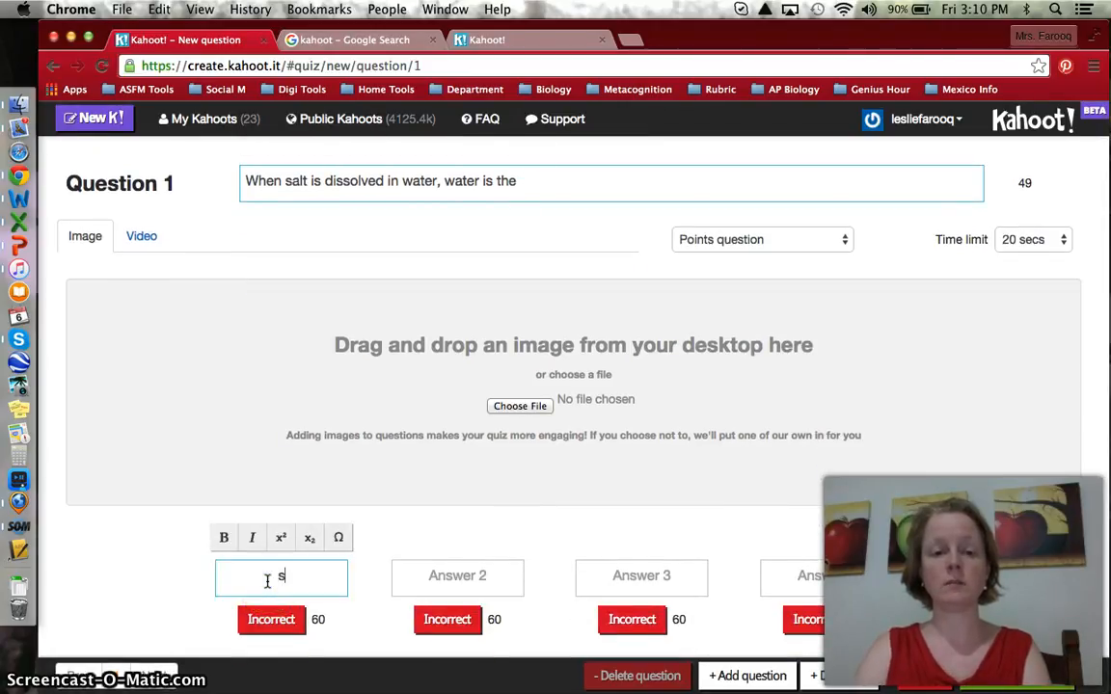
pyautogui.write('olvent')
pyautogui.press('Tab')
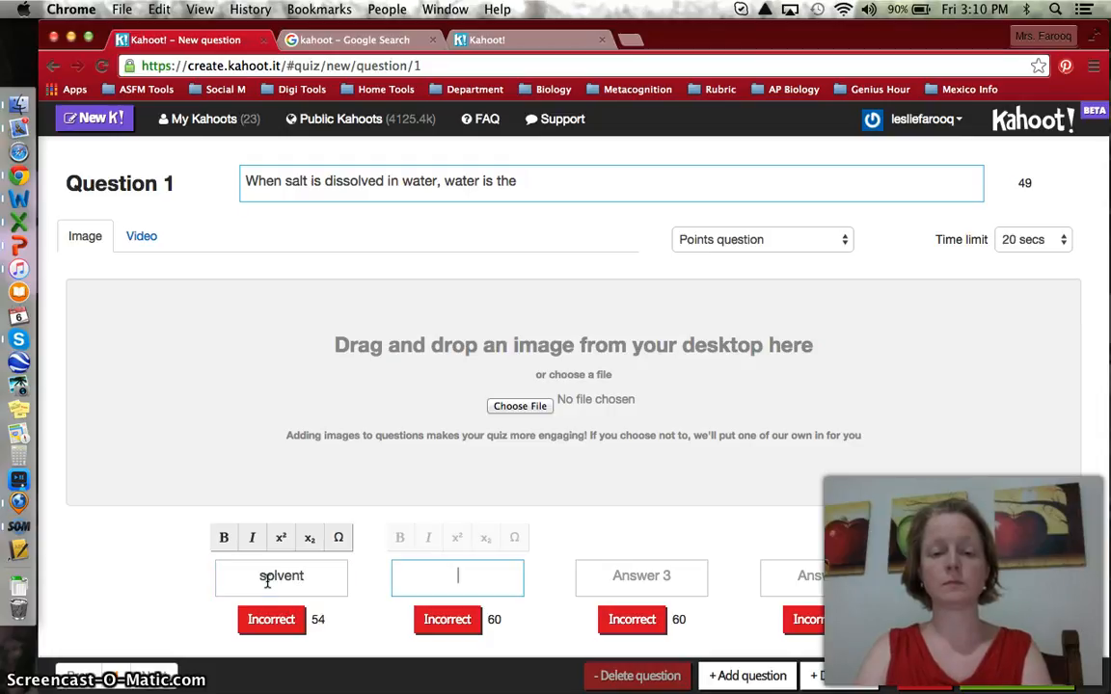
pyautogui.write('solute')
pyautogui.press('Tab')
pyautogui.write('solu')
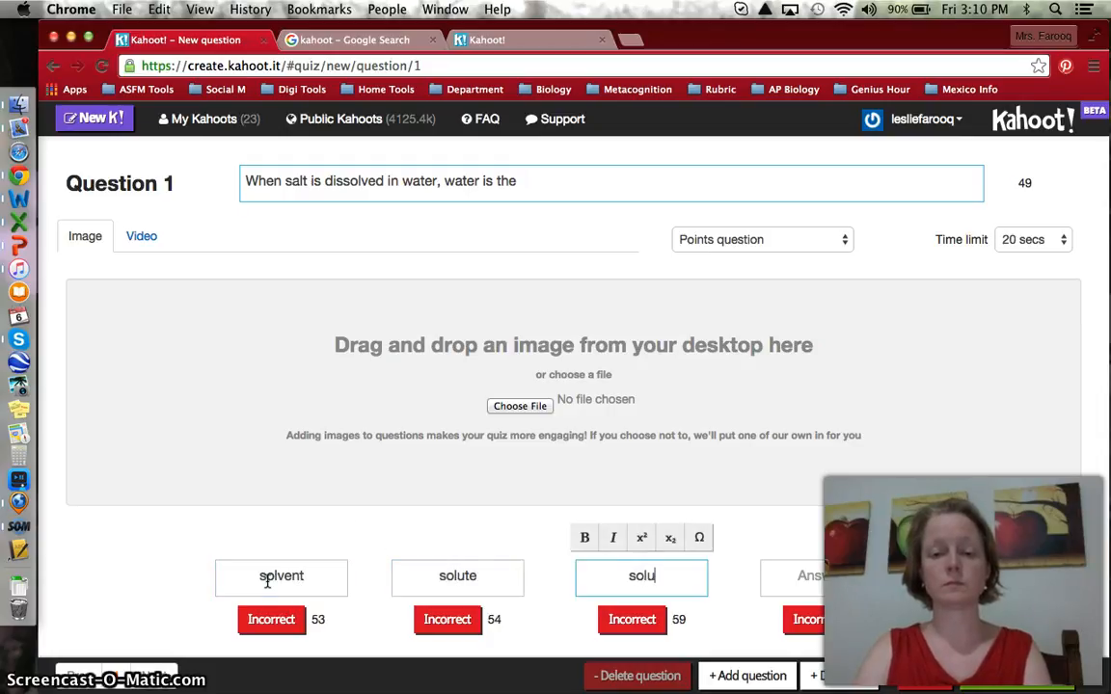
pyautogui.write('tion')
pyautogui.click(144, 595)
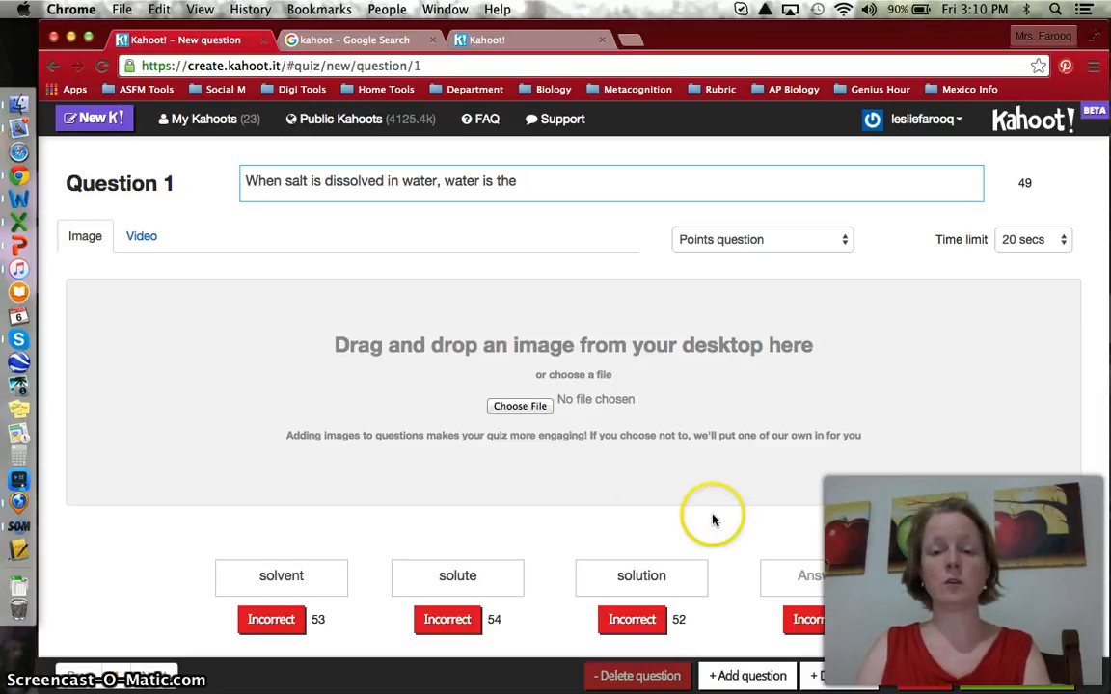
# Step: Remove the unused fourth answer from question 1 and mark solvent as the correct answer
pyautogui.click(924, 588)
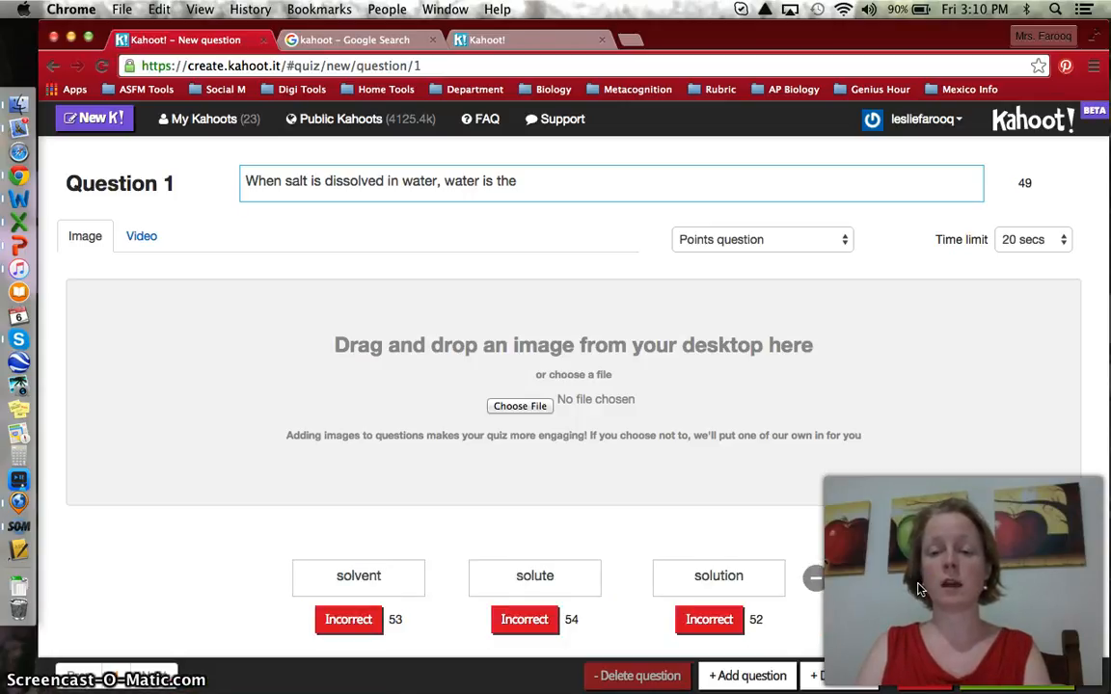
pyautogui.click(950, 585)
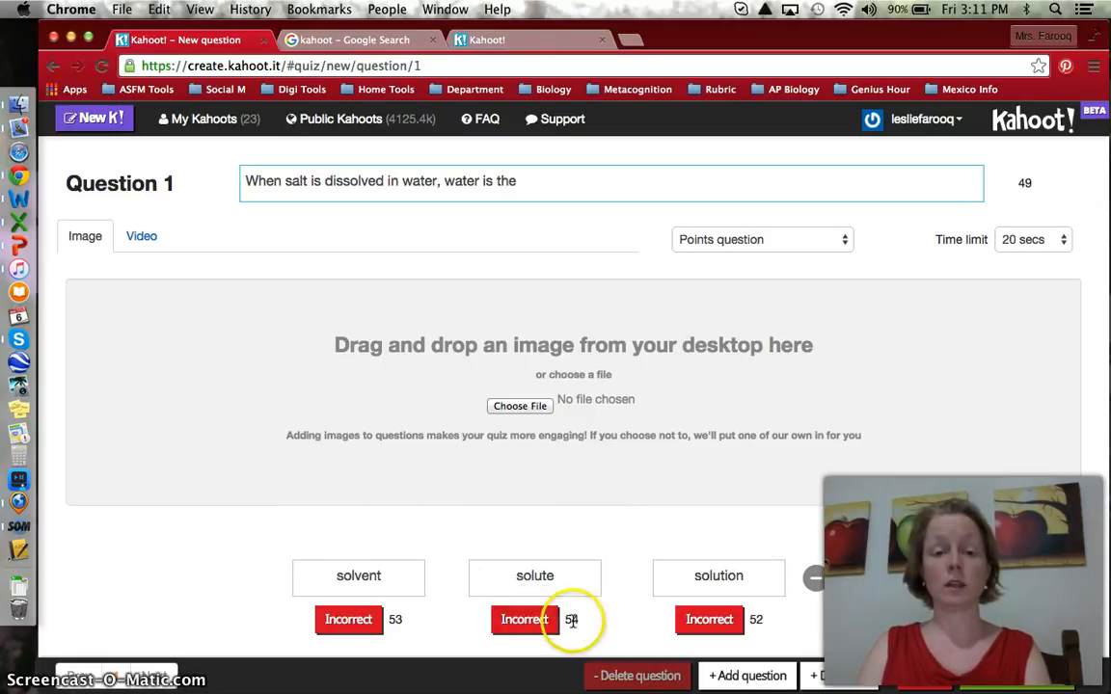
pyautogui.click(349, 622)
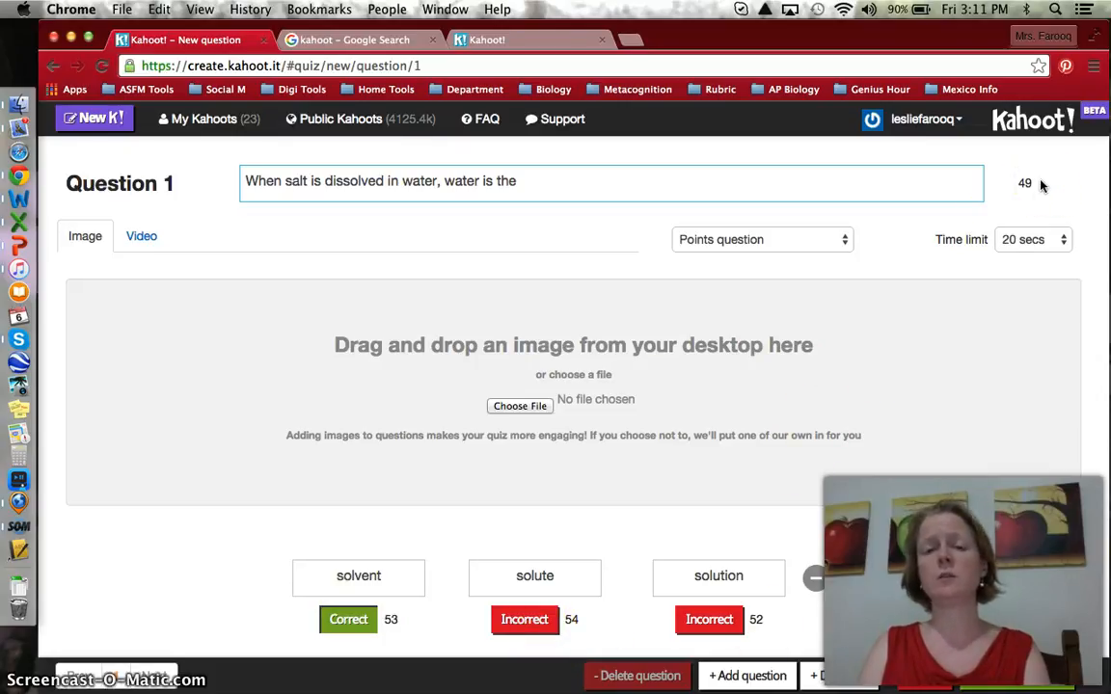
pyautogui.click(819, 184)
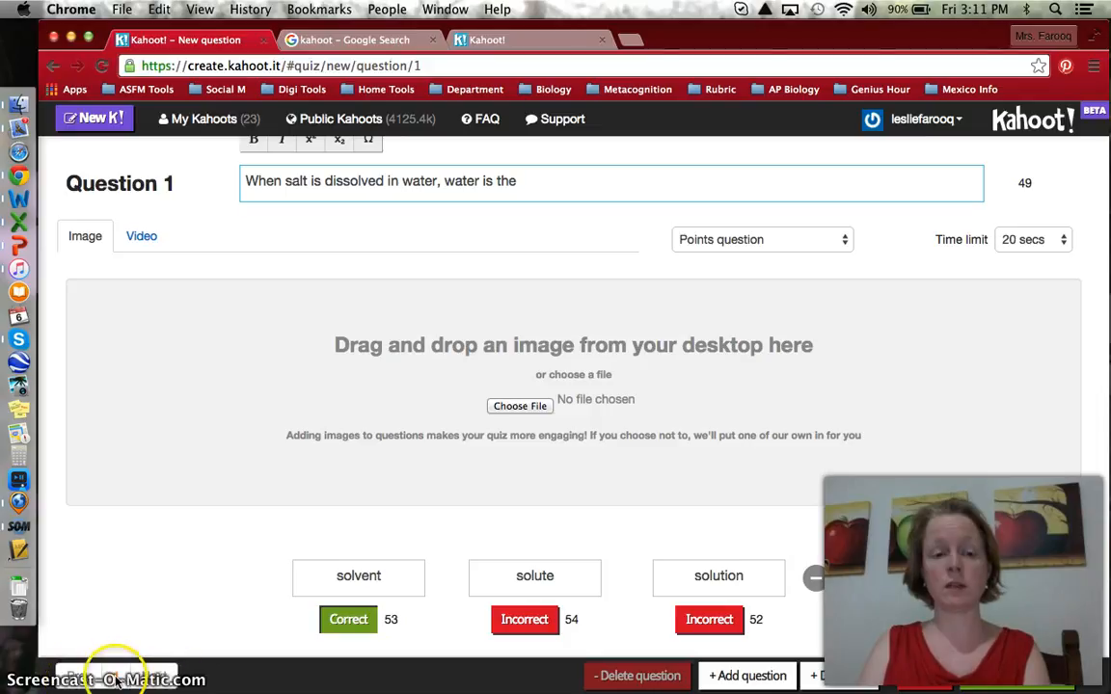
# Step: Add the desktop image Screen Shot 2015-11-05 at 7.46.55 PM to question 1
pyautogui.click(534, 409)
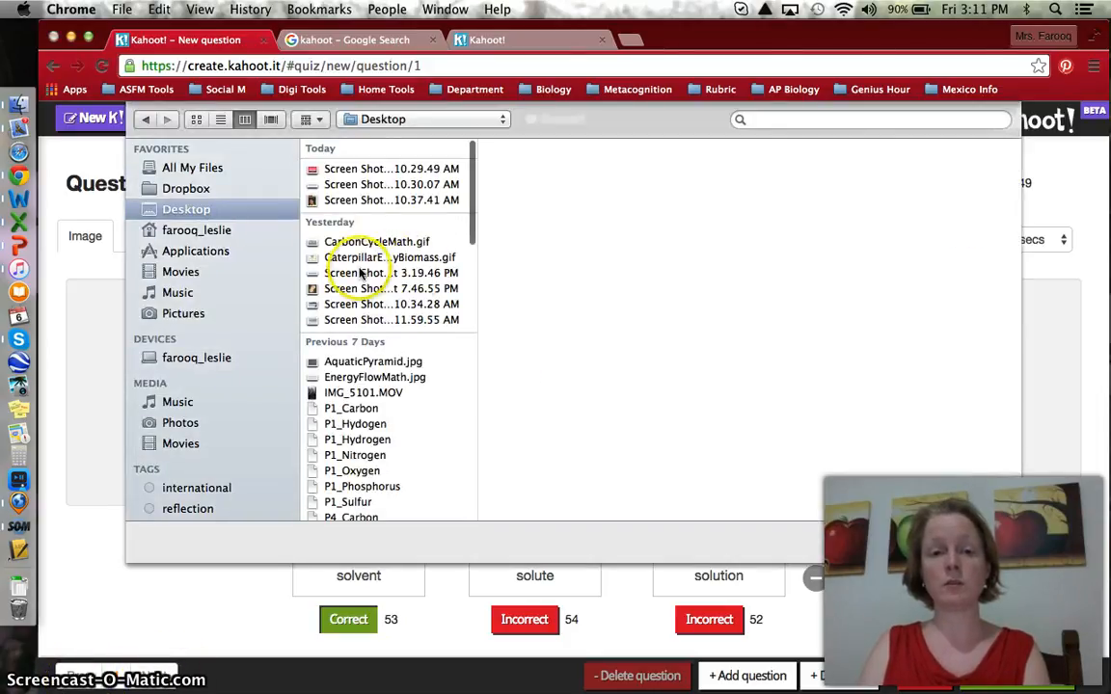
pyautogui.click(324, 289)
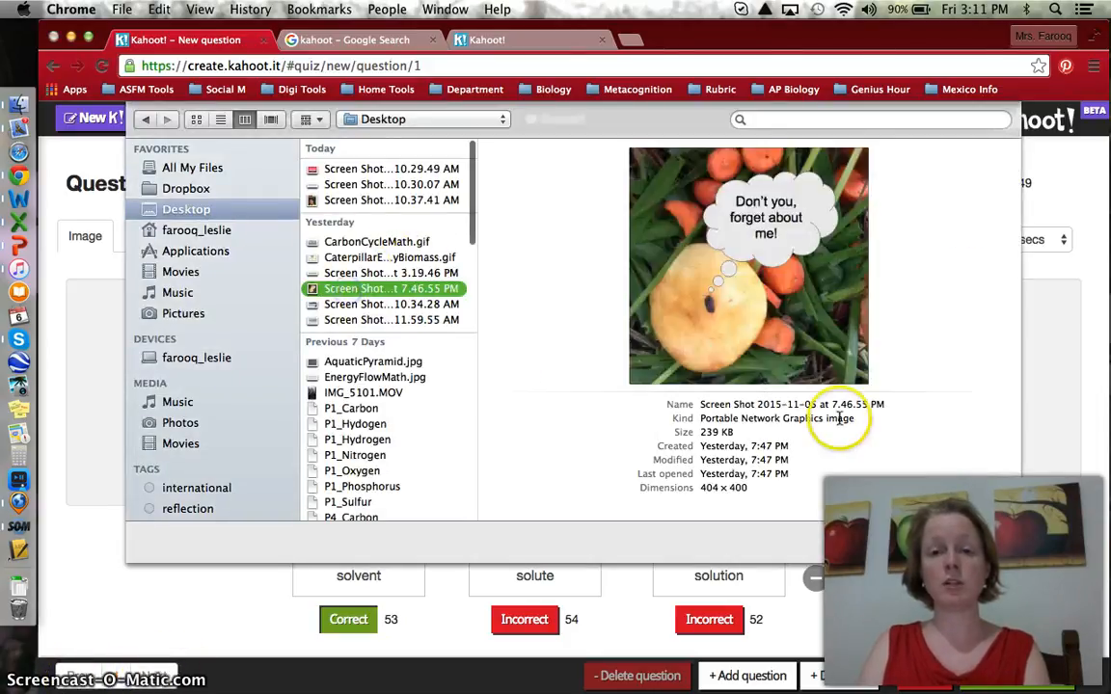
pyautogui.click(981, 552)
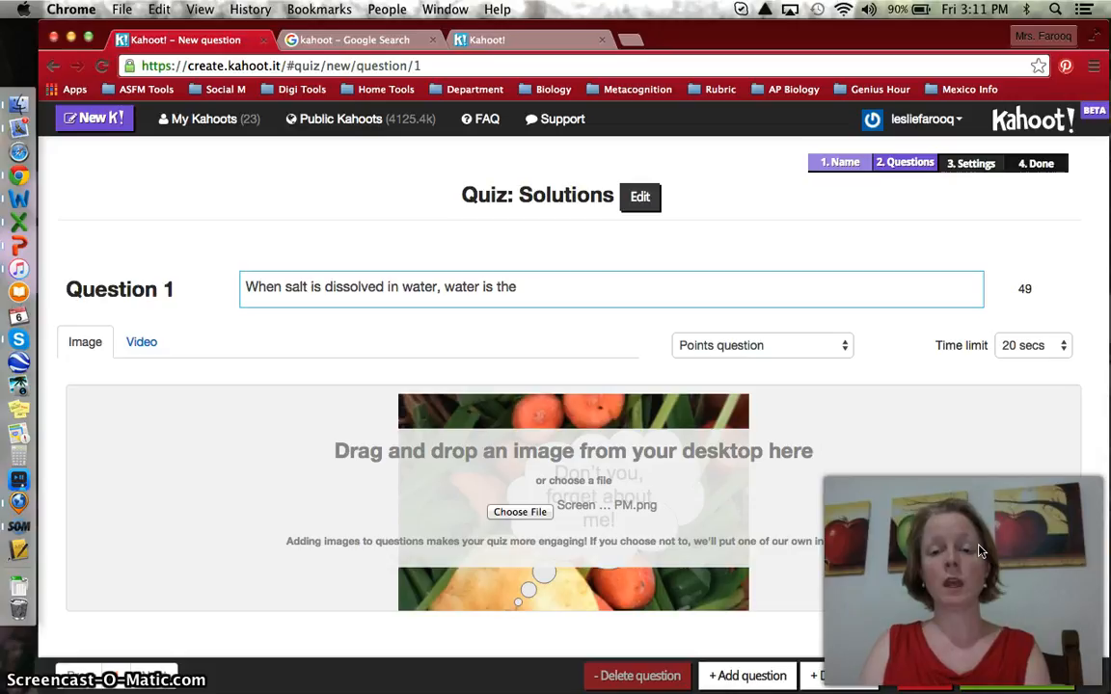
pyautogui.scroll(-2, 979, 552)
pyautogui.scroll(1, 978, 551)
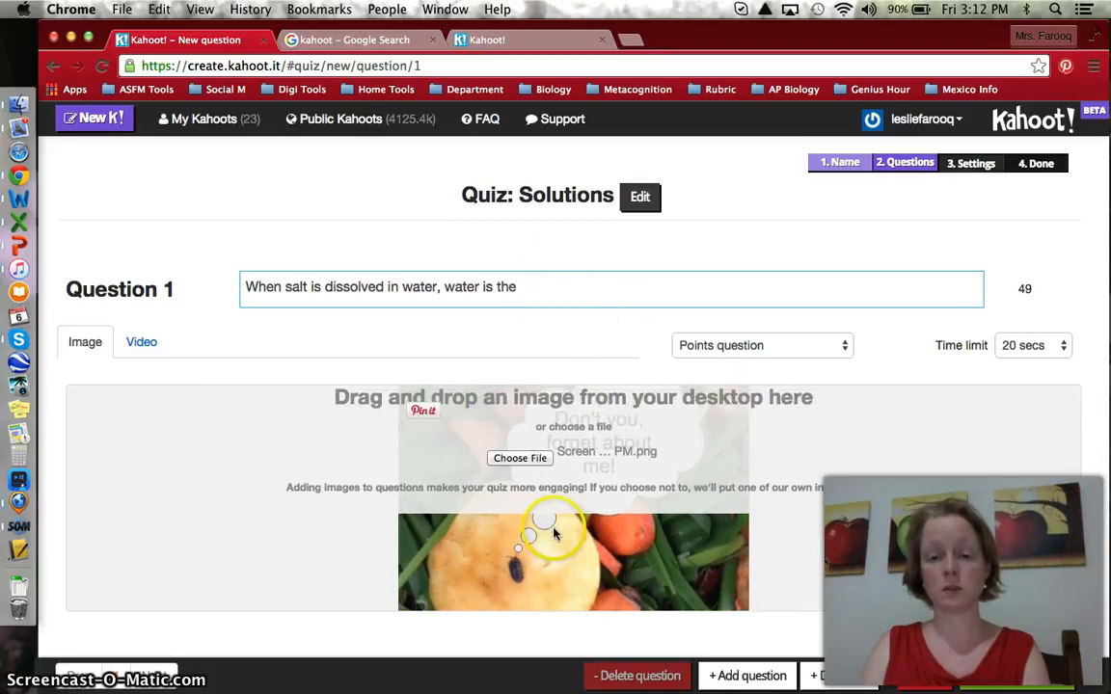
# Step: Proceed to the quiz settings and set the difficulty to Beginner, privacy to Private and primary audience to School
pyautogui.click(1006, 684)
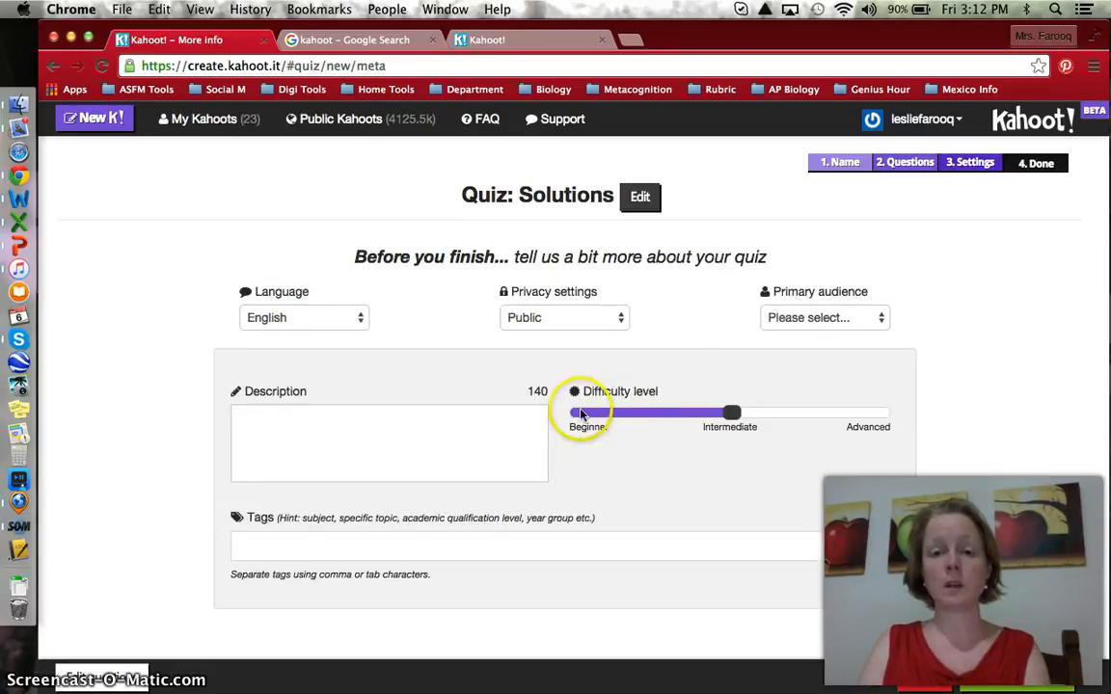
pyautogui.click(580, 414)
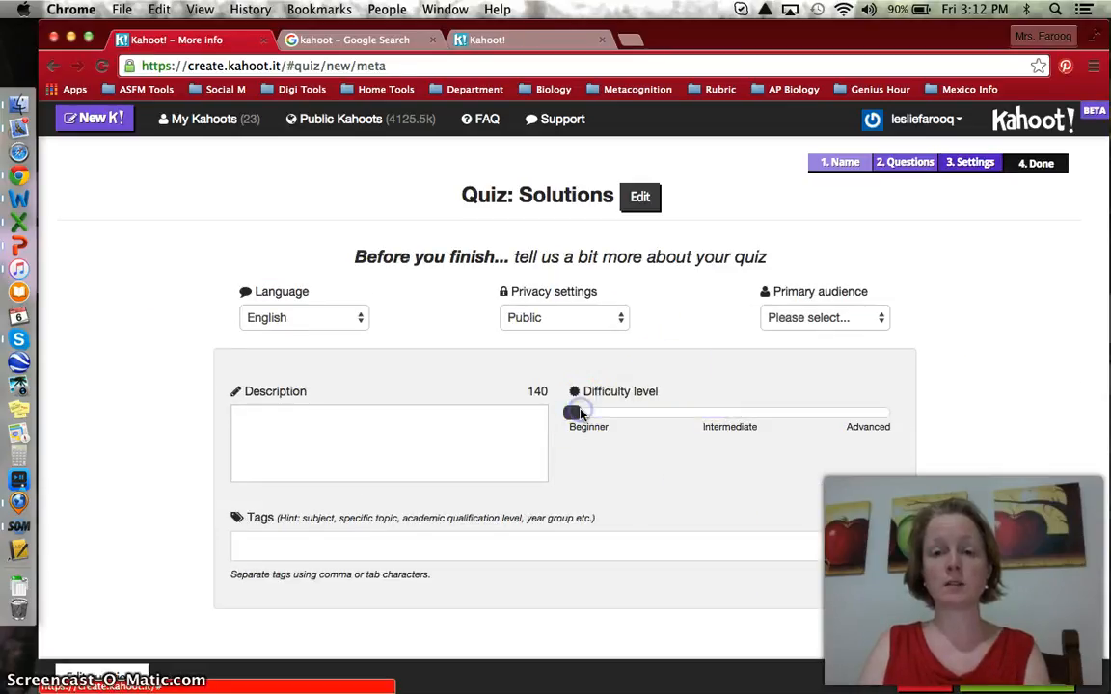
pyautogui.click(547, 318)
pyautogui.click(540, 281)
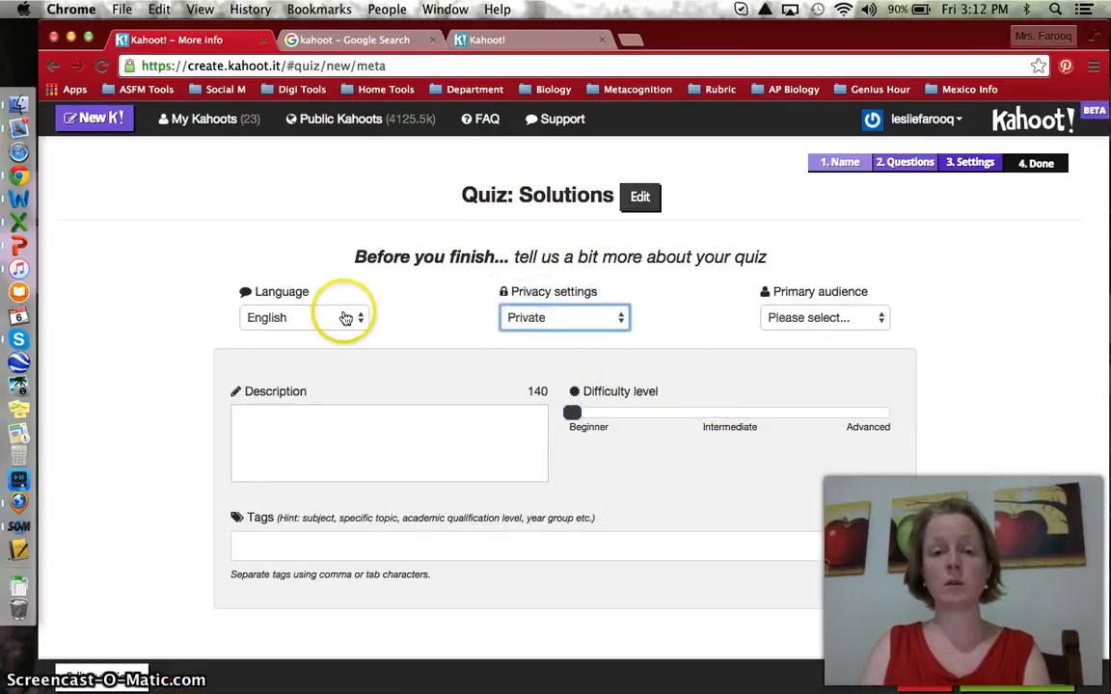
pyautogui.click(825, 320)
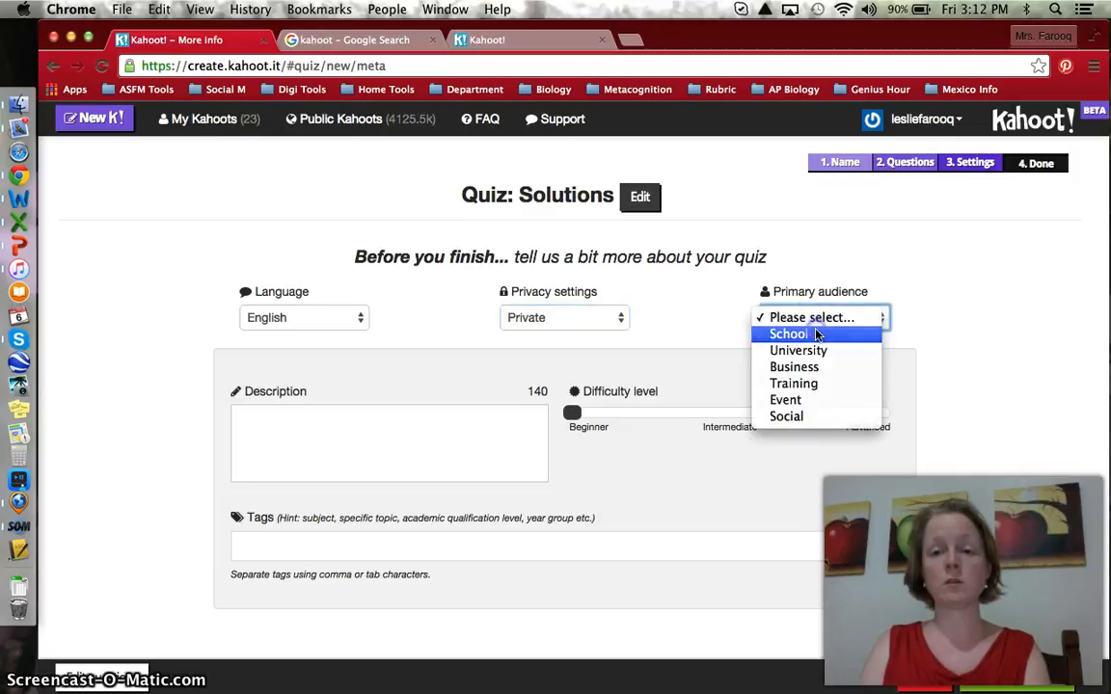
pyautogui.click(815, 334)
pyautogui.click(497, 439)
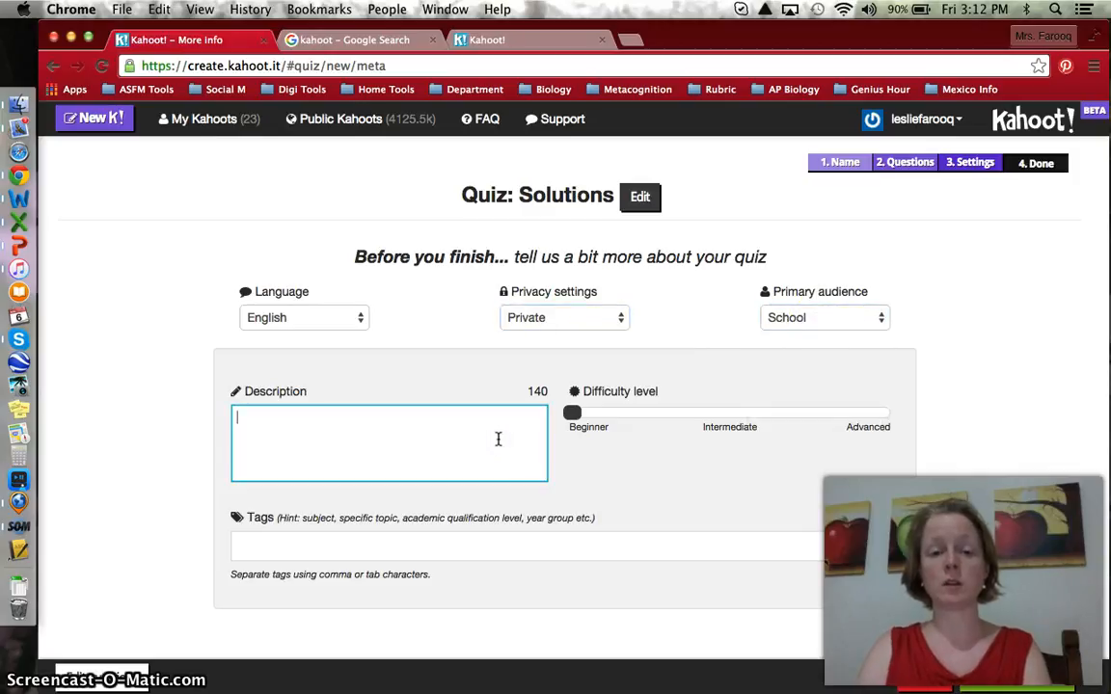
pyautogui.click(494, 546)
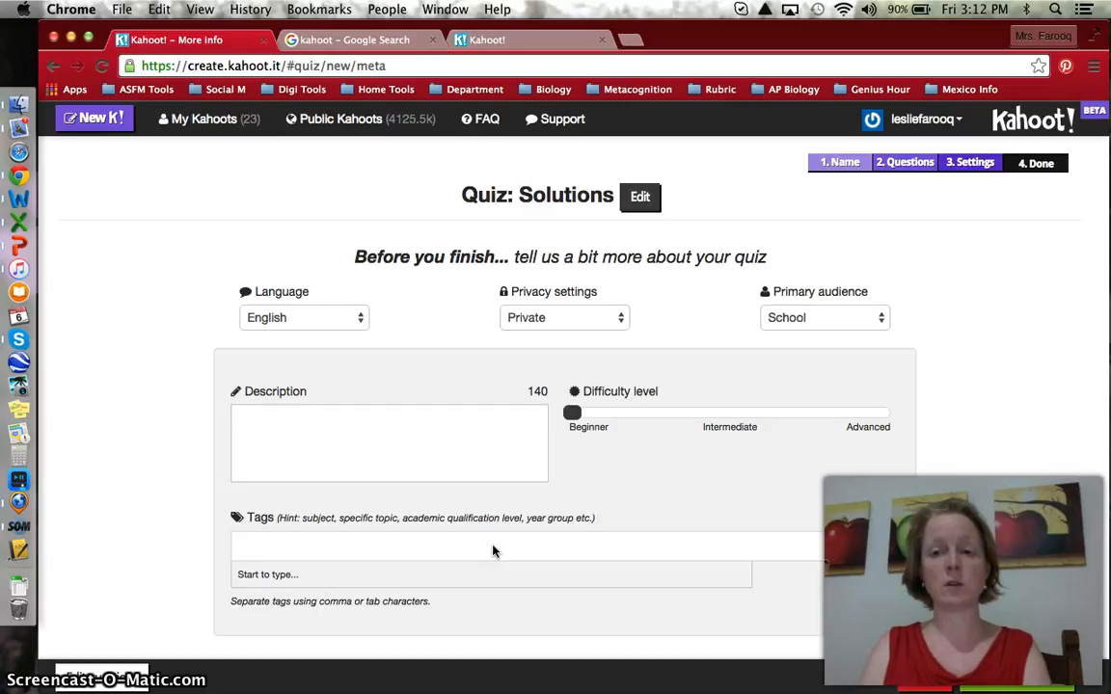
# Step: Upload Screen Shot 2015-11-06 at 10.37.41 AM from the desktop as the quiz's cover image and save the quiz
pyautogui.click(1010, 678)
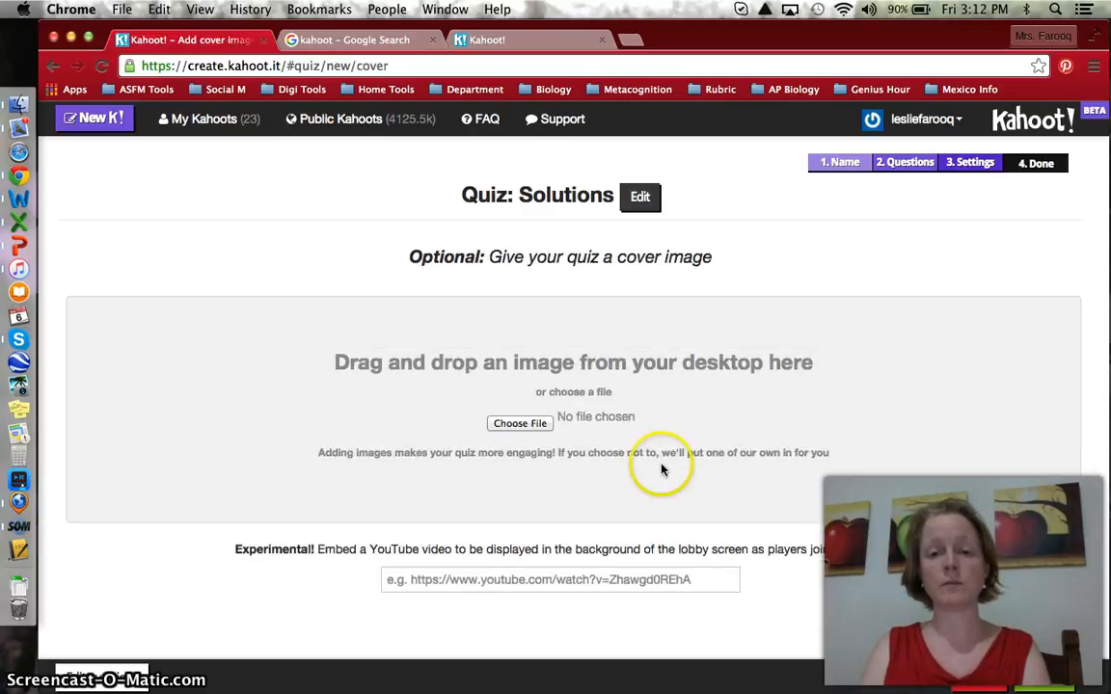
pyautogui.click(518, 424)
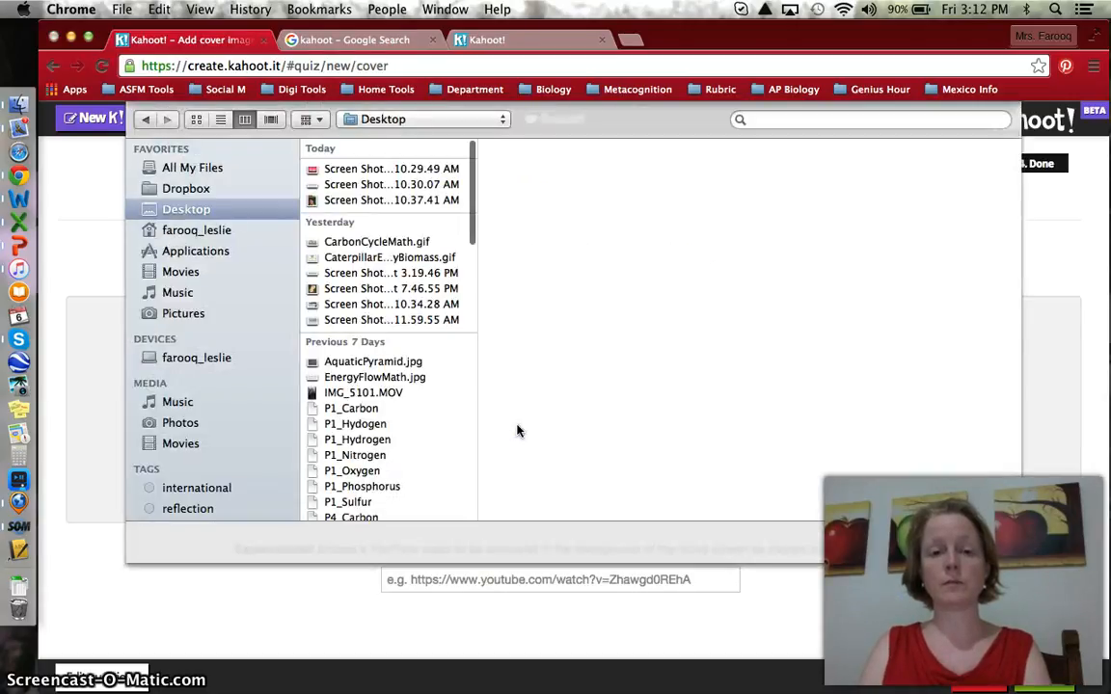
pyautogui.click(367, 199)
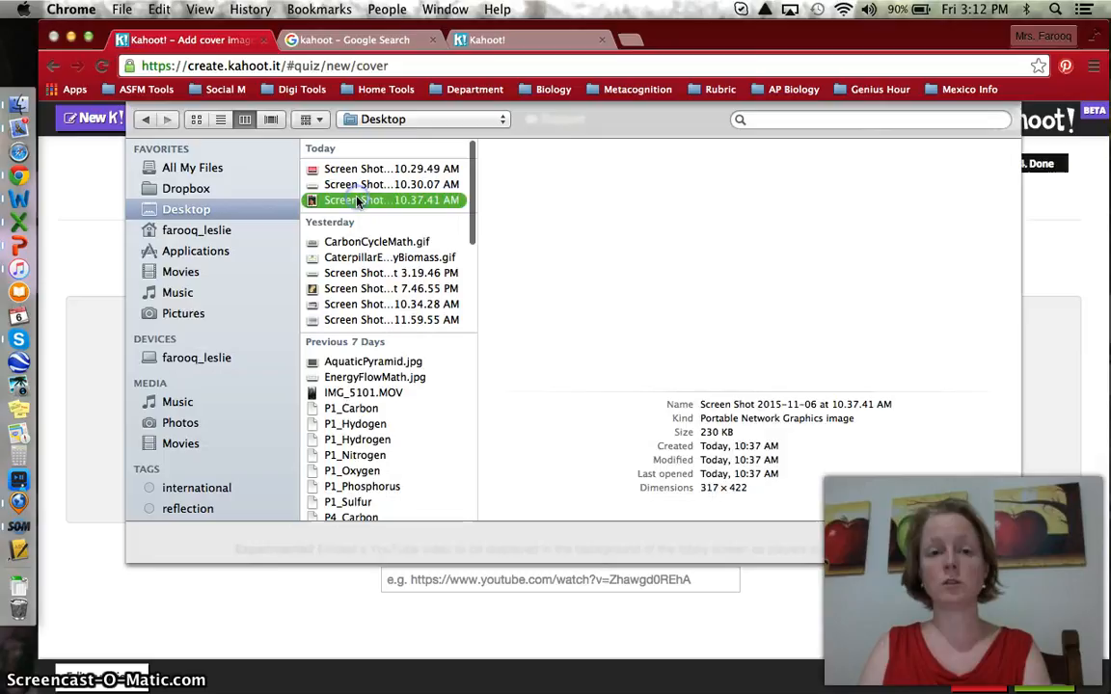
pyautogui.click(972, 541)
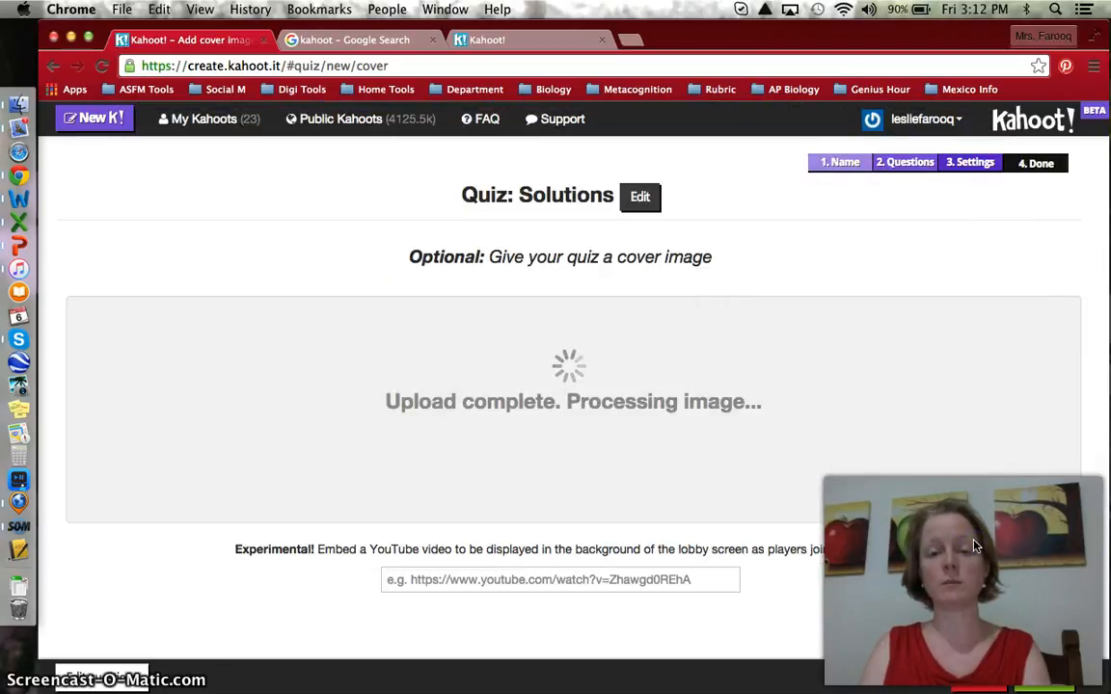
pyautogui.click(1045, 678)
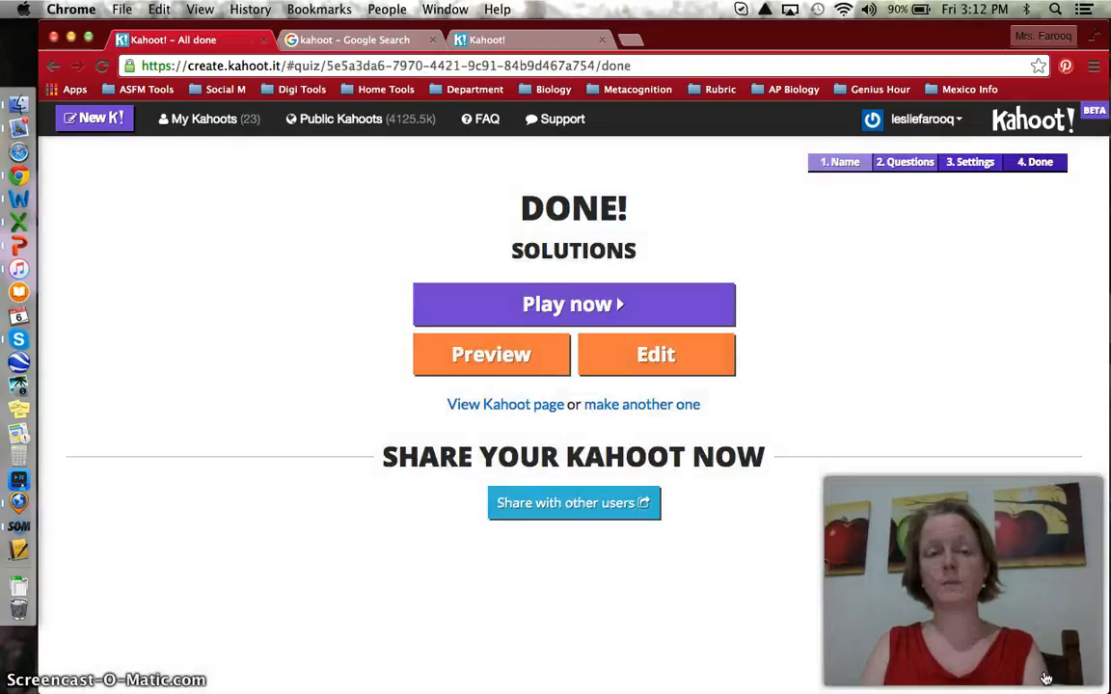
# Step: Play the Solutions quiz from the list of own kahoots and launch it through to the player lobby
pyautogui.click(218, 119)
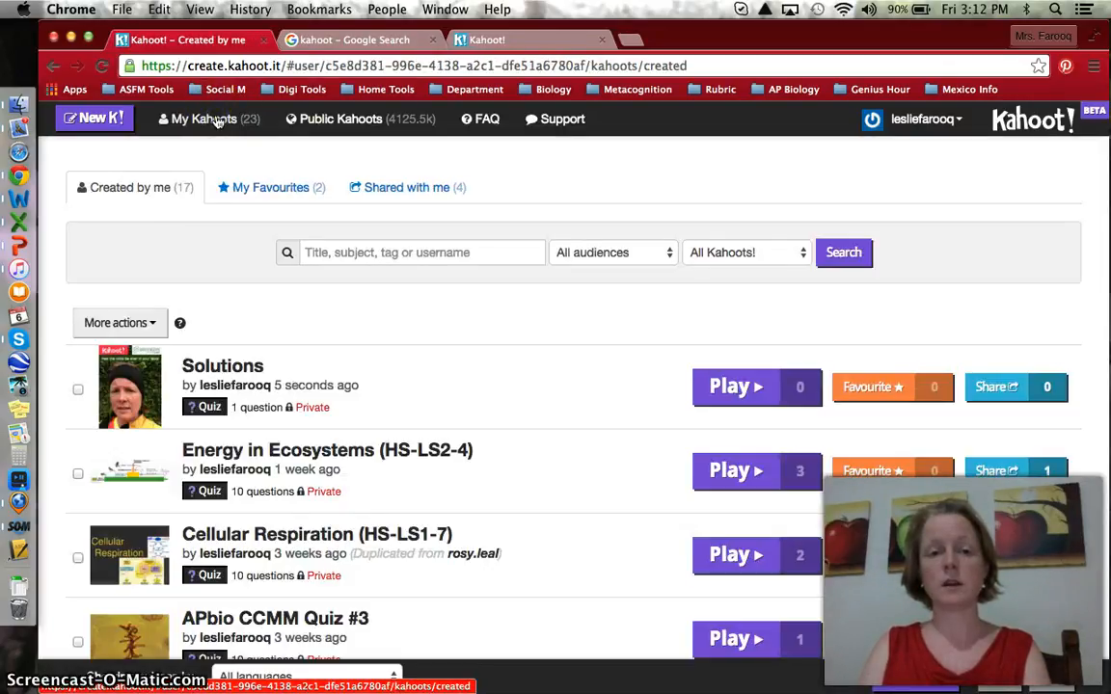
pyautogui.moveTo(192, 371)
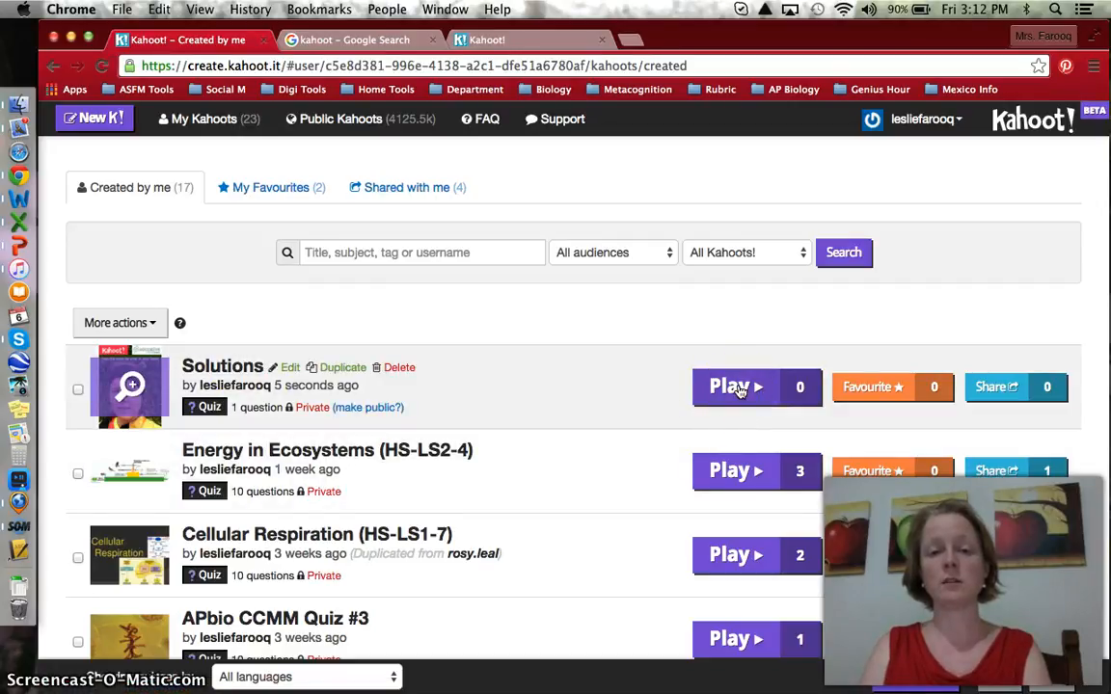
pyautogui.click(739, 389)
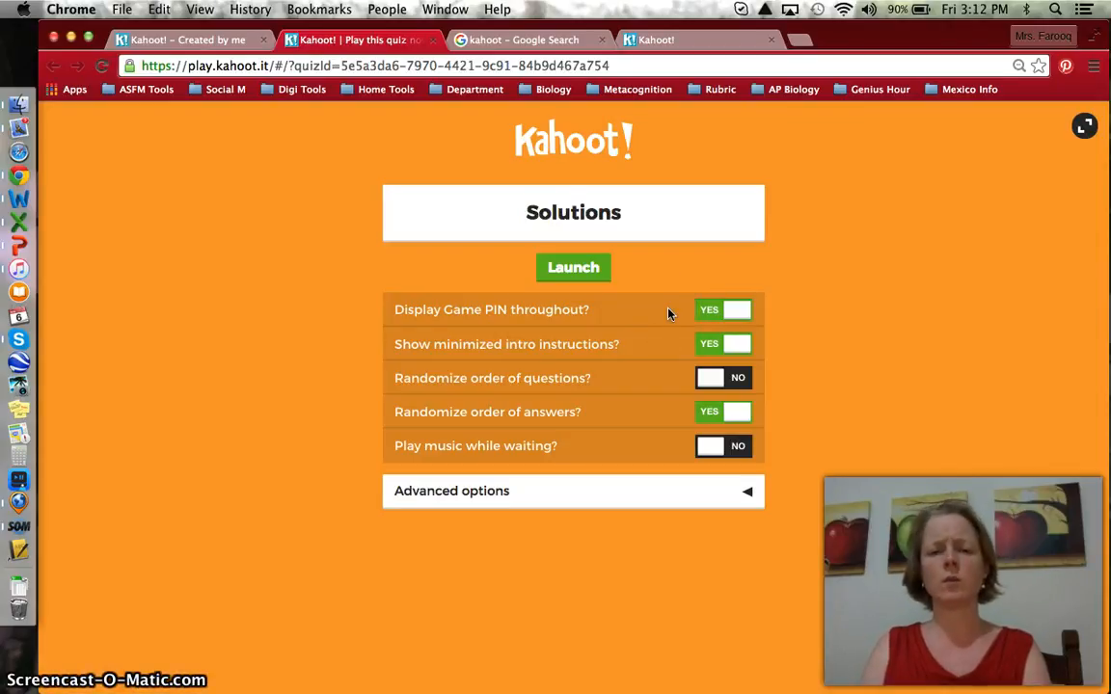
pyautogui.click(639, 357)
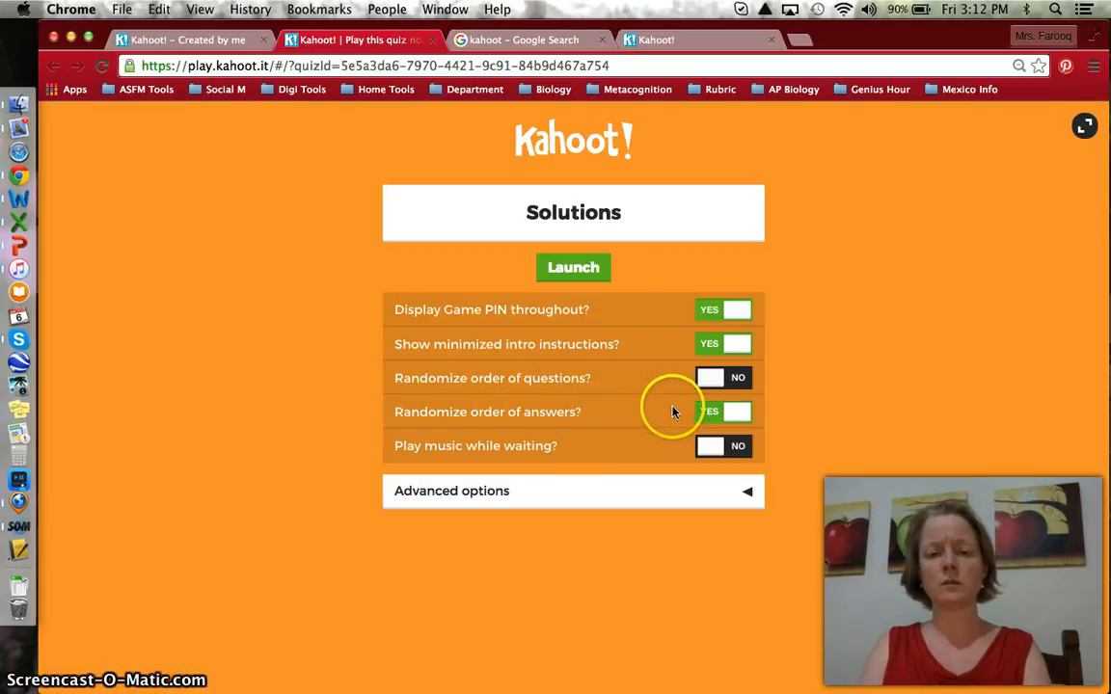
pyautogui.click(576, 267)
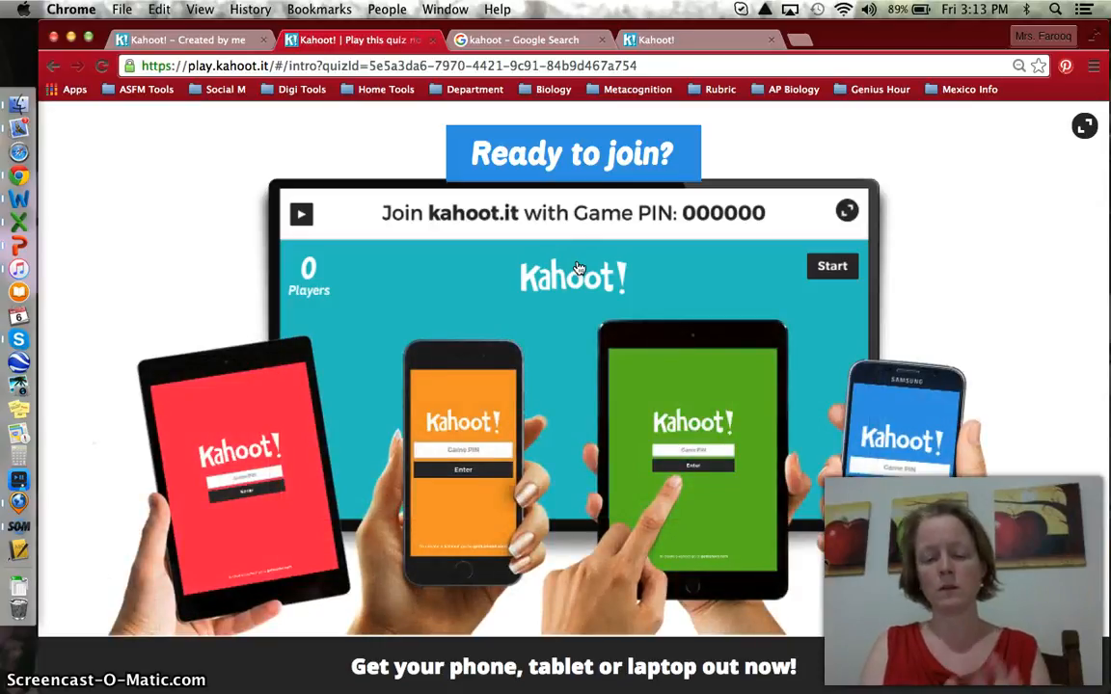
pyautogui.click(579, 268)
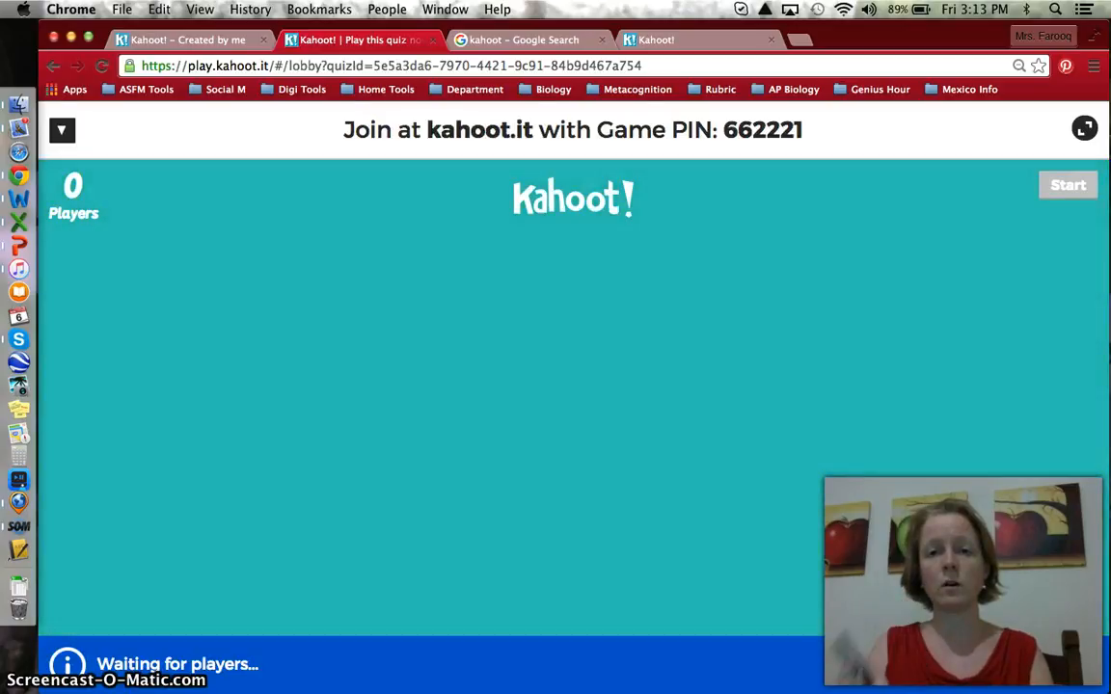
# Step: Check the kahoot.it player page where the Game PIN is entered, and return to the quiz lobby
pyautogui.click(664, 39)
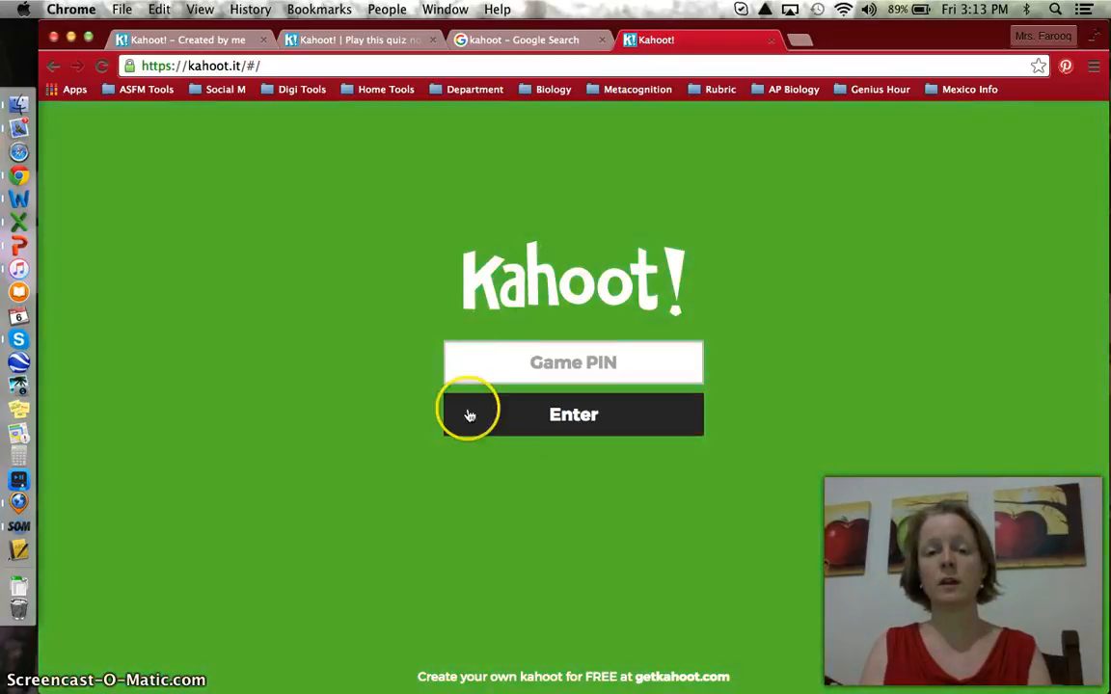
pyautogui.click(335, 40)
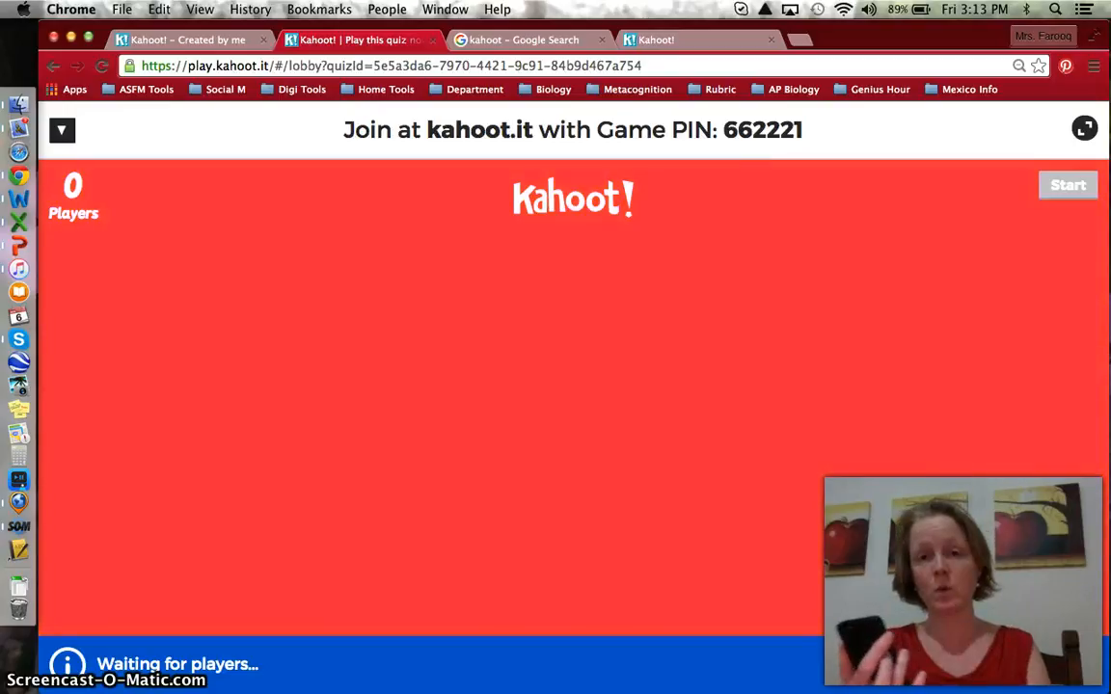
pyautogui.click(680, 34)
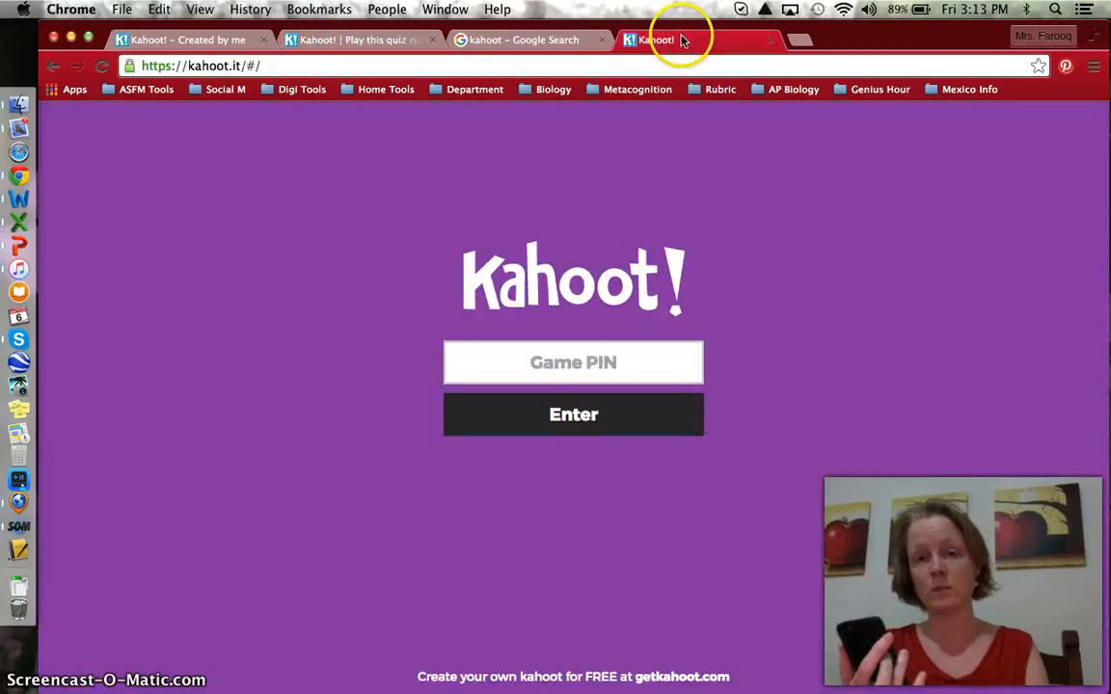
pyautogui.click(380, 43)
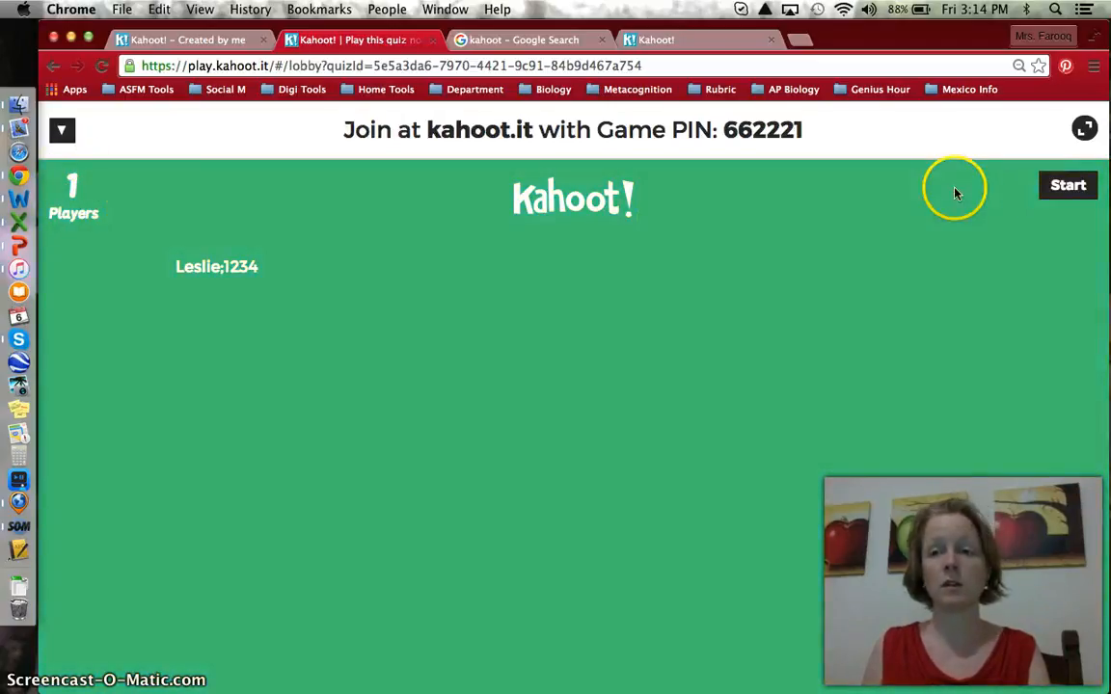
# Step: Start the quiz with the joined player, play its question and advance through the scoreboard and feedback ratings to the final results
pyautogui.click(1062, 183)
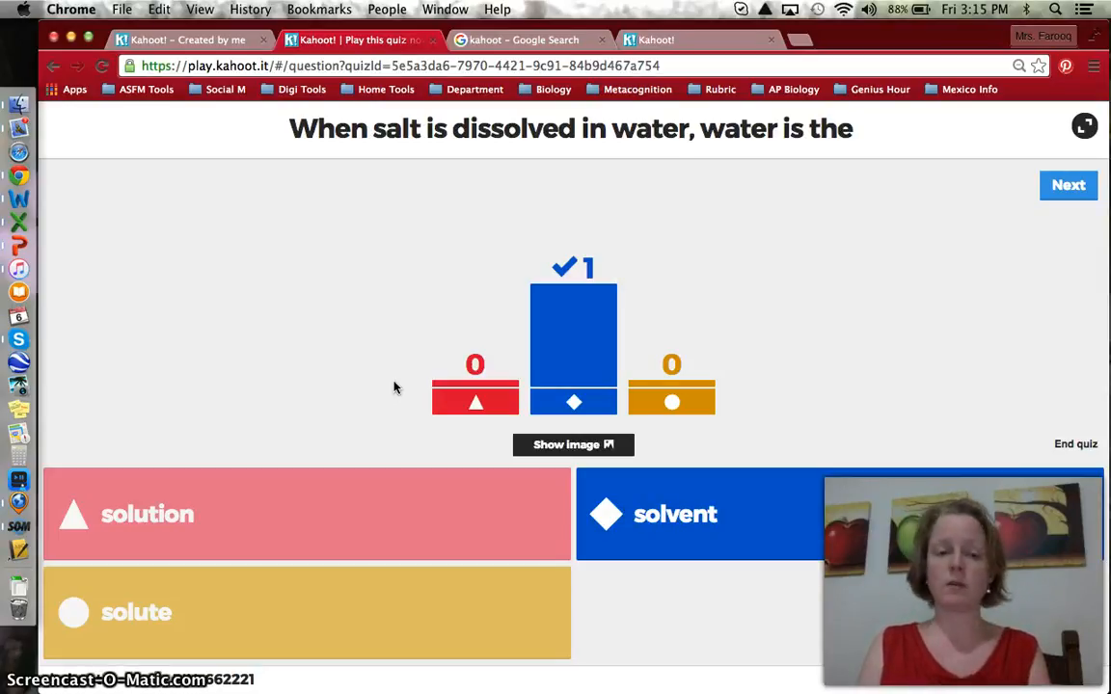
pyautogui.click(1067, 187)
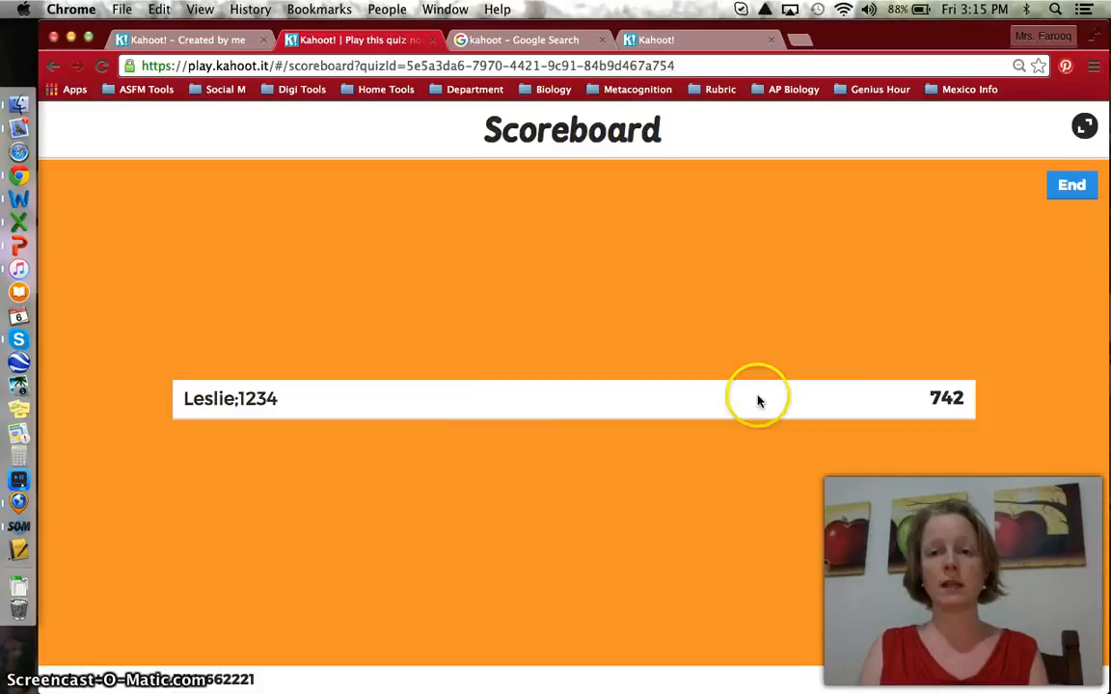
pyautogui.click(1071, 190)
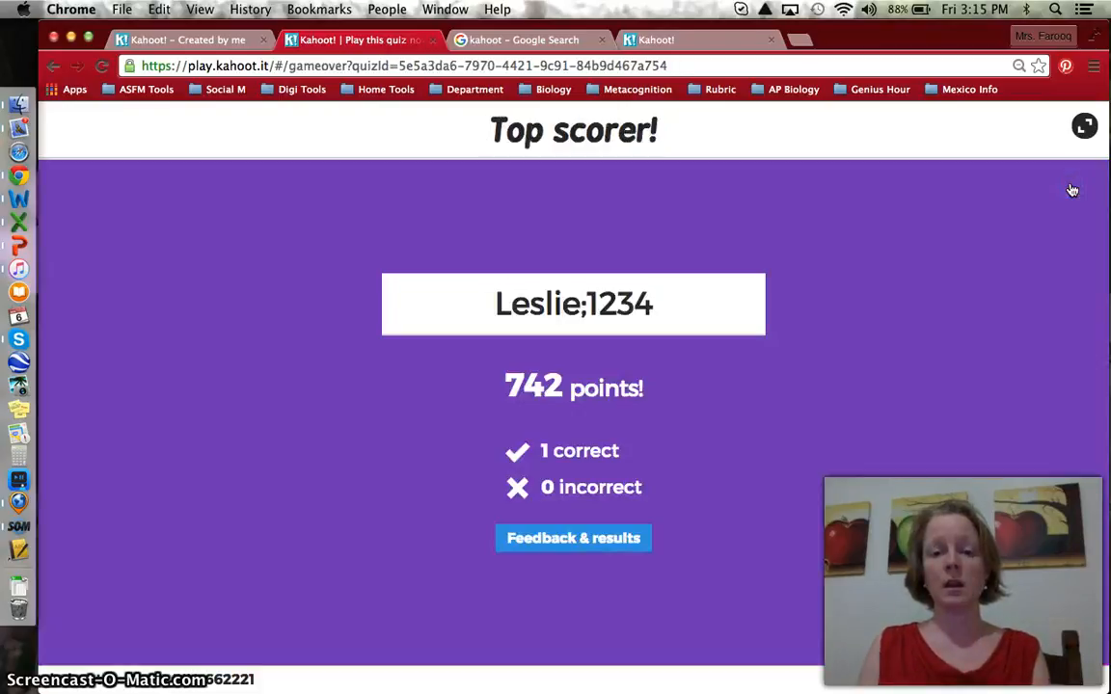
pyautogui.click(587, 542)
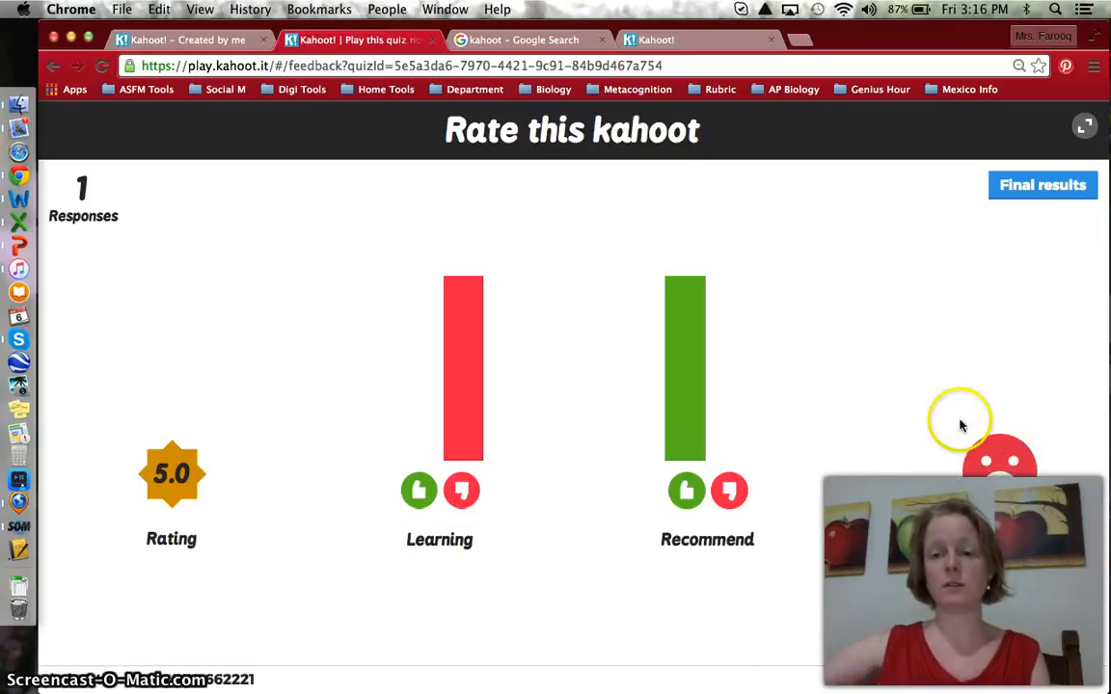
pyautogui.click(1015, 190)
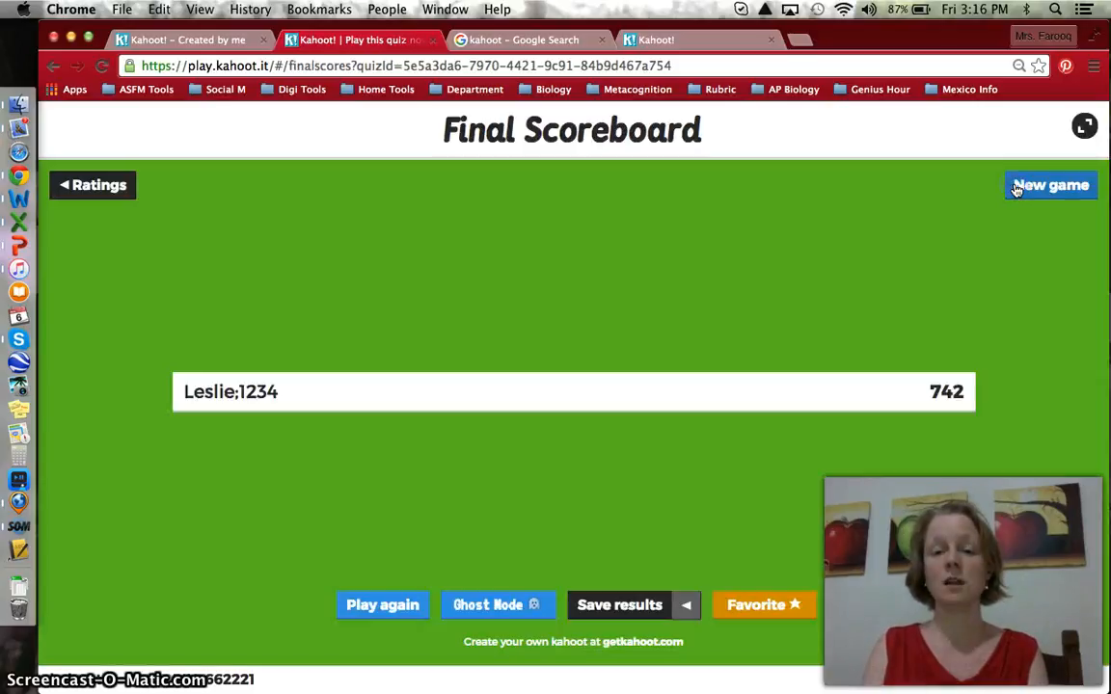
# Step: Download the quiz results from the final scoreboard and start a new game
pyautogui.click(686, 604)
pyautogui.click(633, 545)
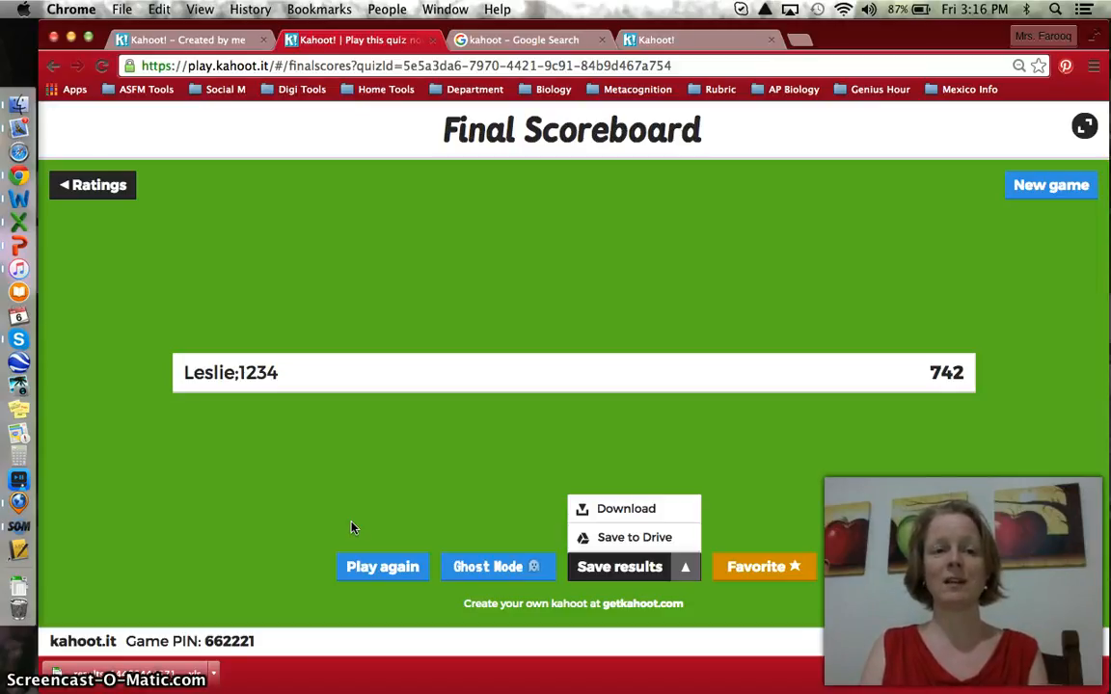
pyautogui.click(1030, 186)
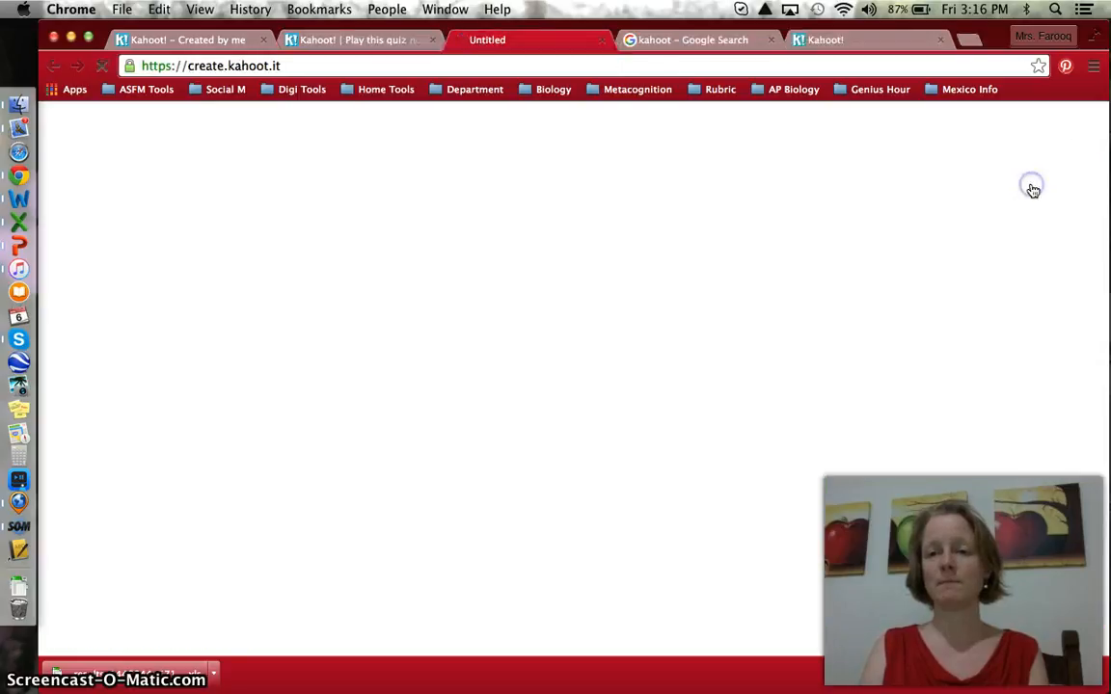